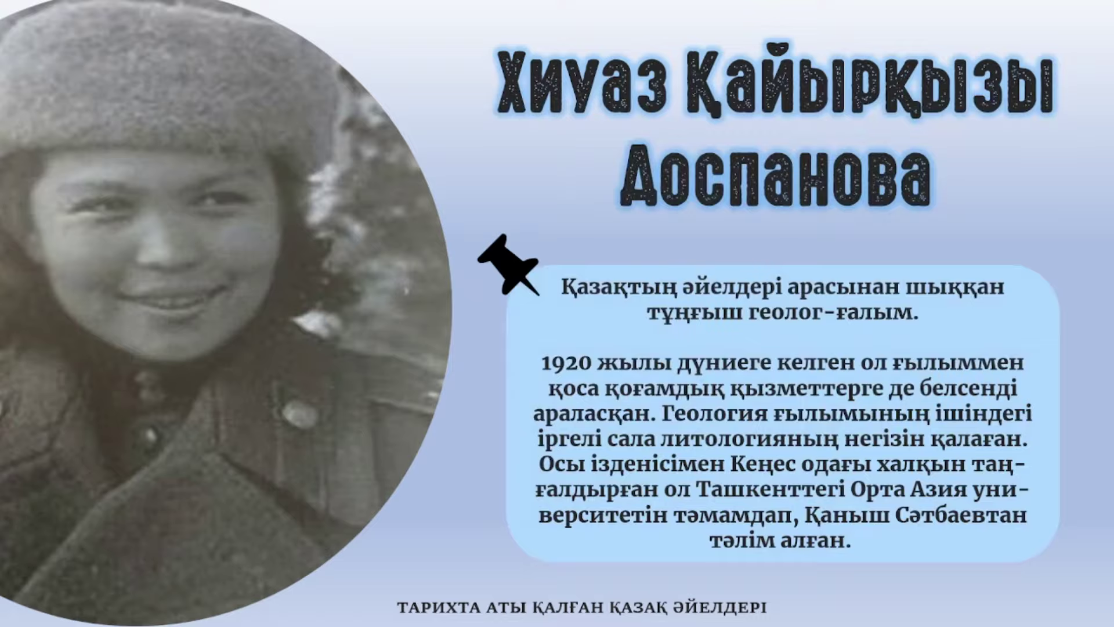
Step: End the slideshow and go to the File backstage home page
key(Escape)
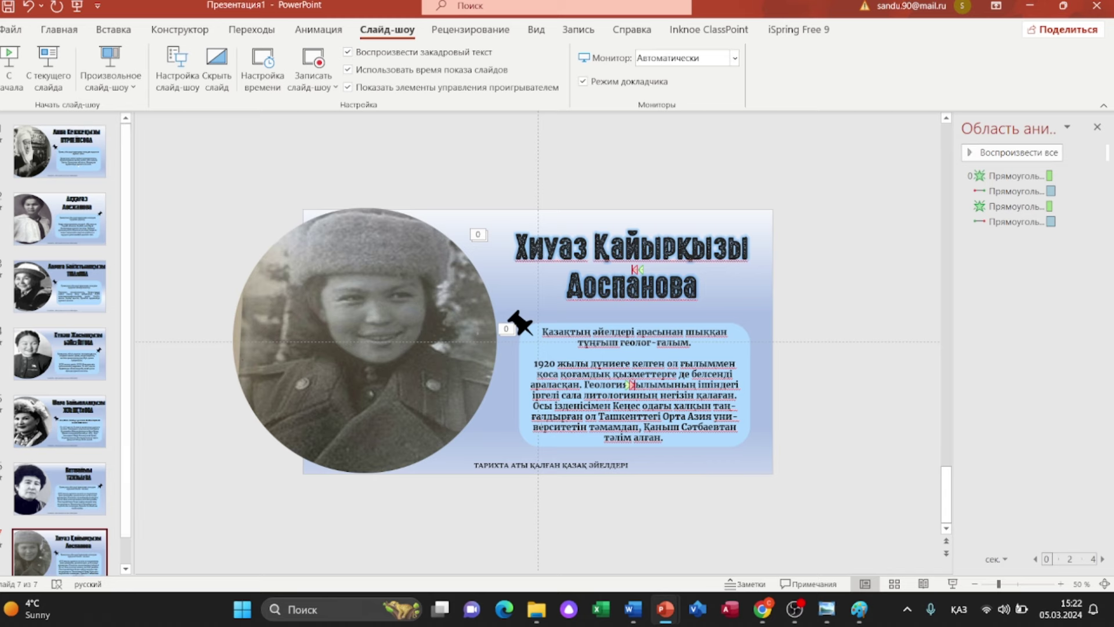
click(7, 30)
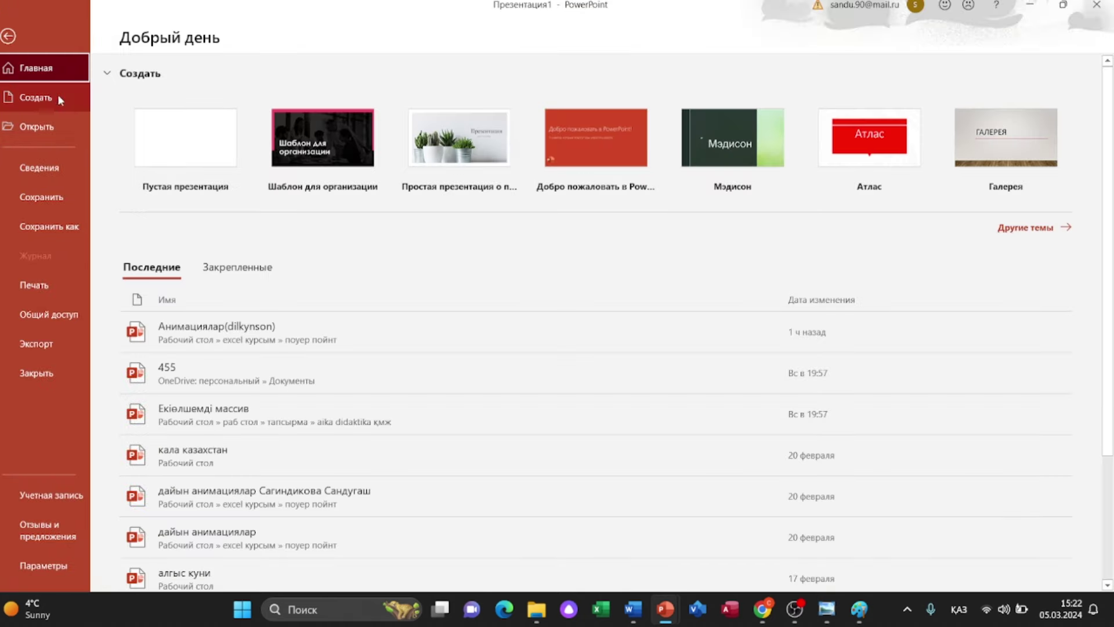
Step: Create a blank presentation and delete its title and subtitle placeholders
click(201, 143)
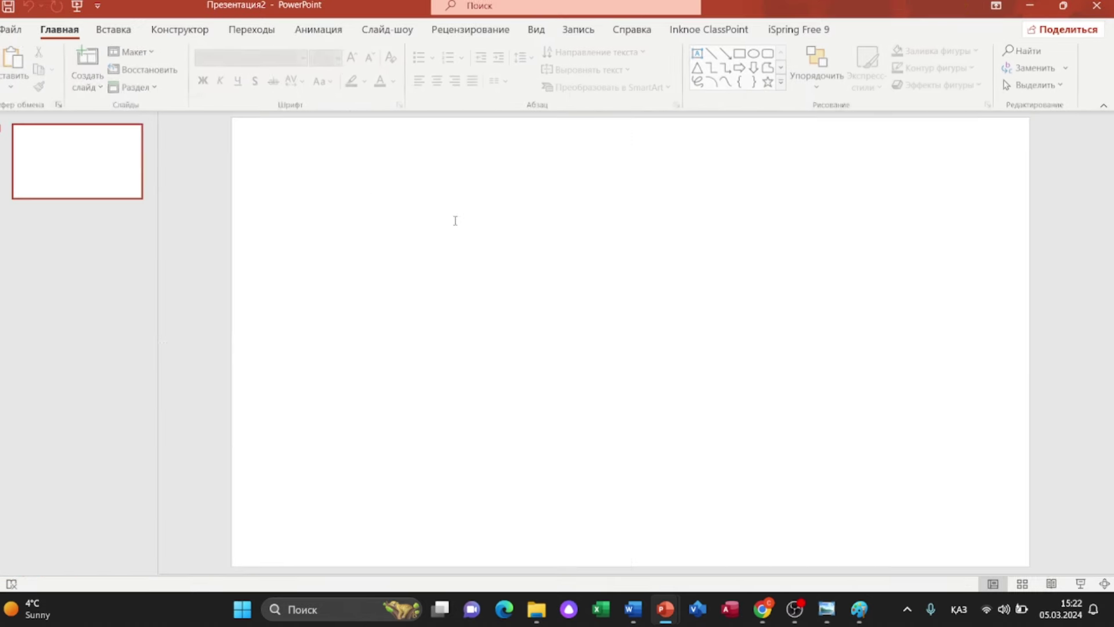
click(462, 189)
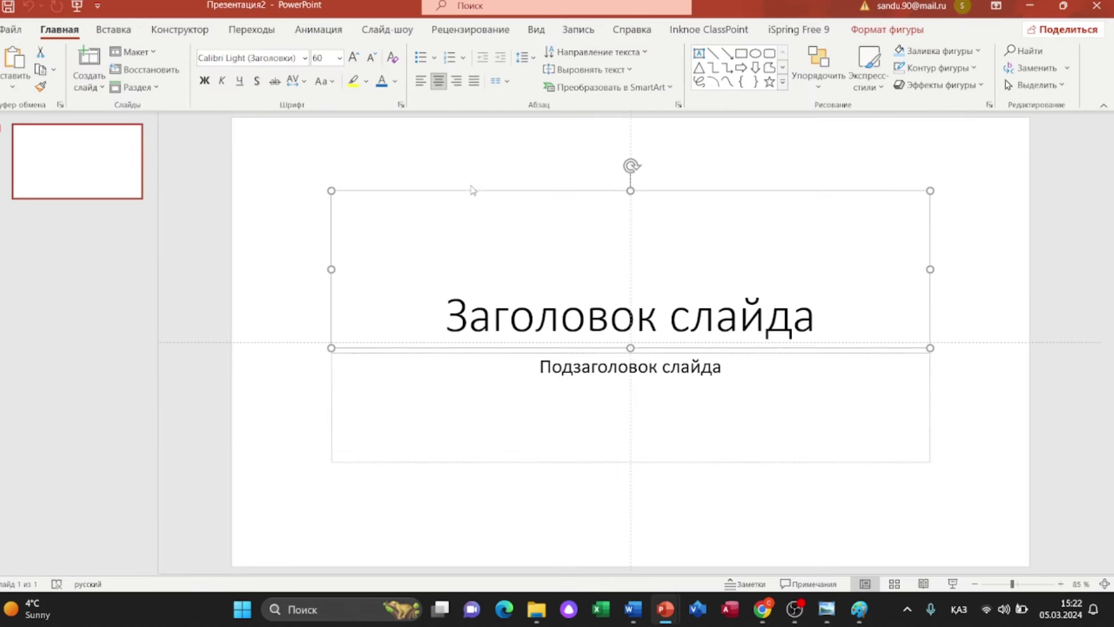
key(Delete)
click(508, 351)
key(Delete)
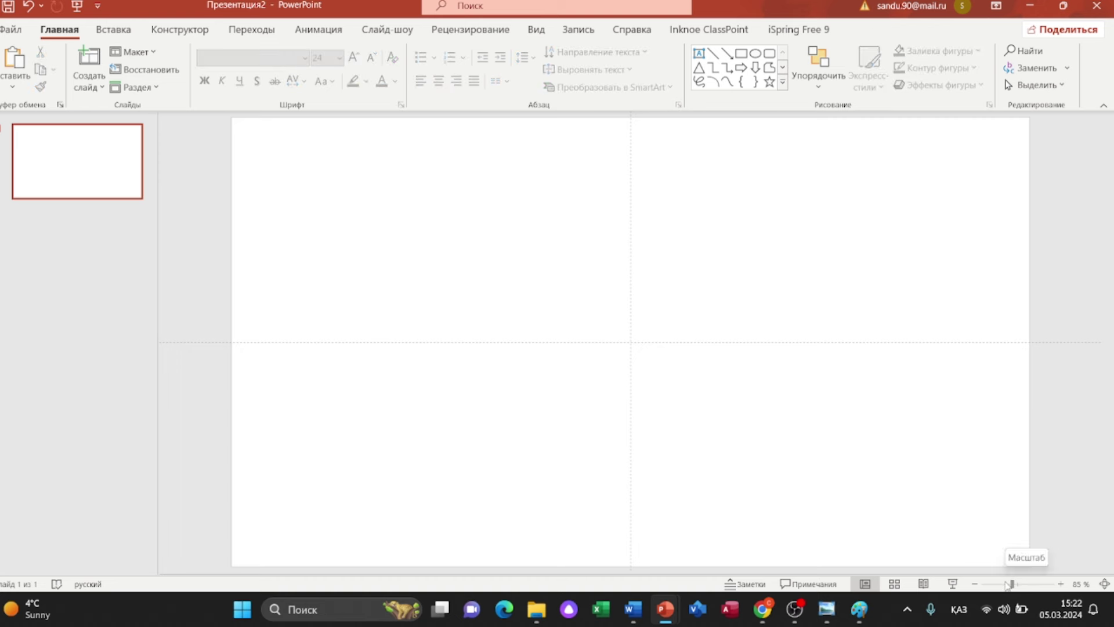
drag(1009, 585, 1005, 584)
Step: Draw a large oval circle, about 18.78 × 18.47 cm, on the slide's left side
click(100, 34)
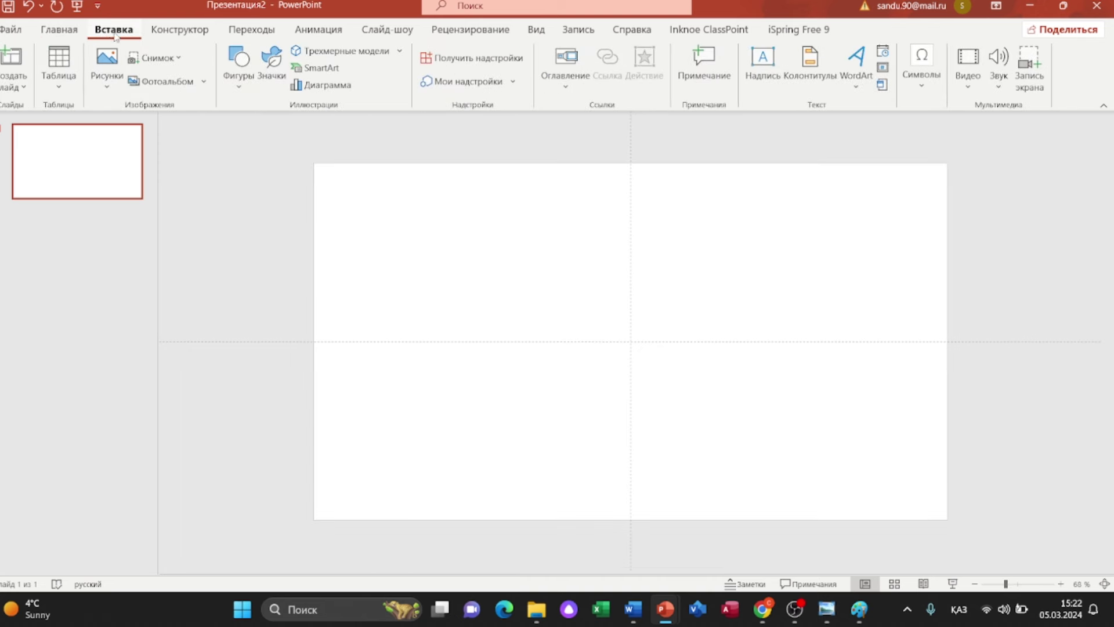
click(239, 64)
click(287, 126)
drag(318, 168, 654, 508)
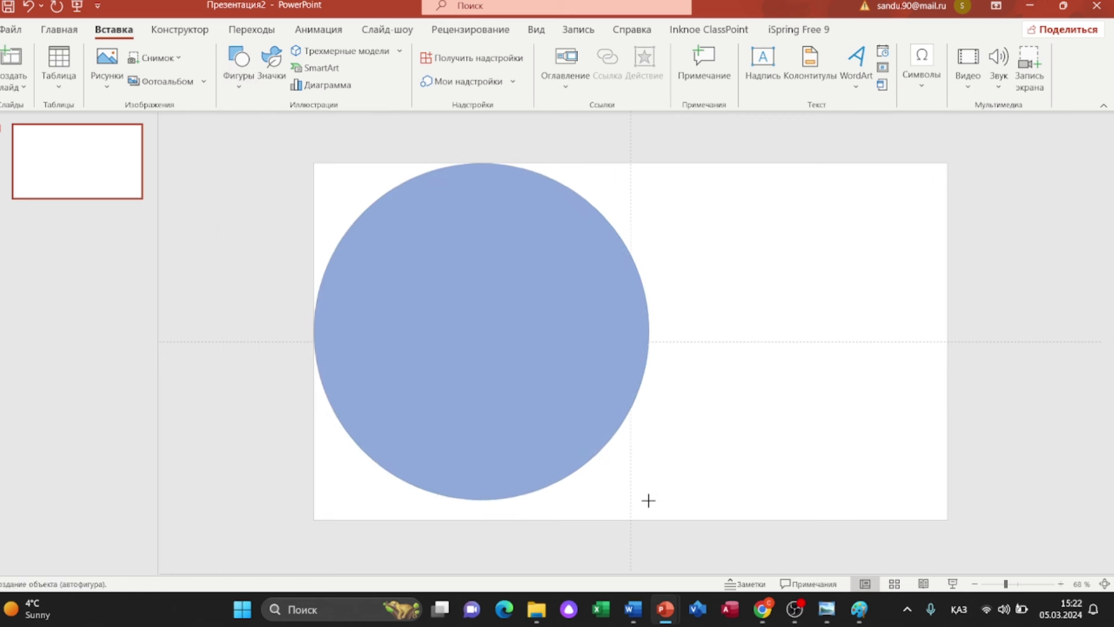
drag(505, 343, 433, 348)
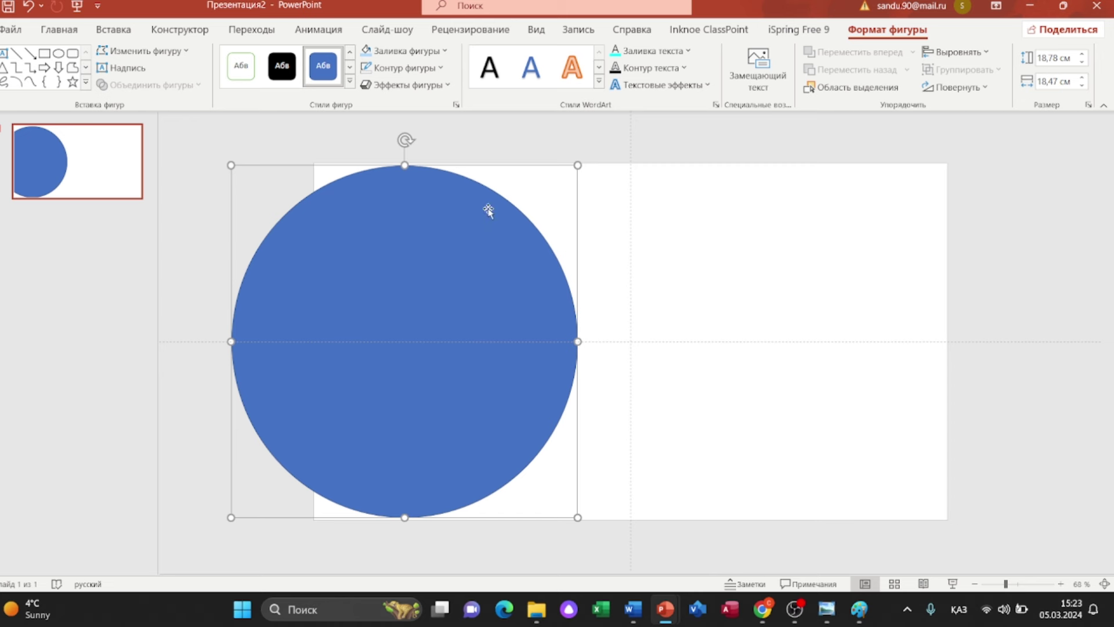
Step: Fill the circle with the photo of the elderly woman playing a stringed instrument
right_click(444, 252)
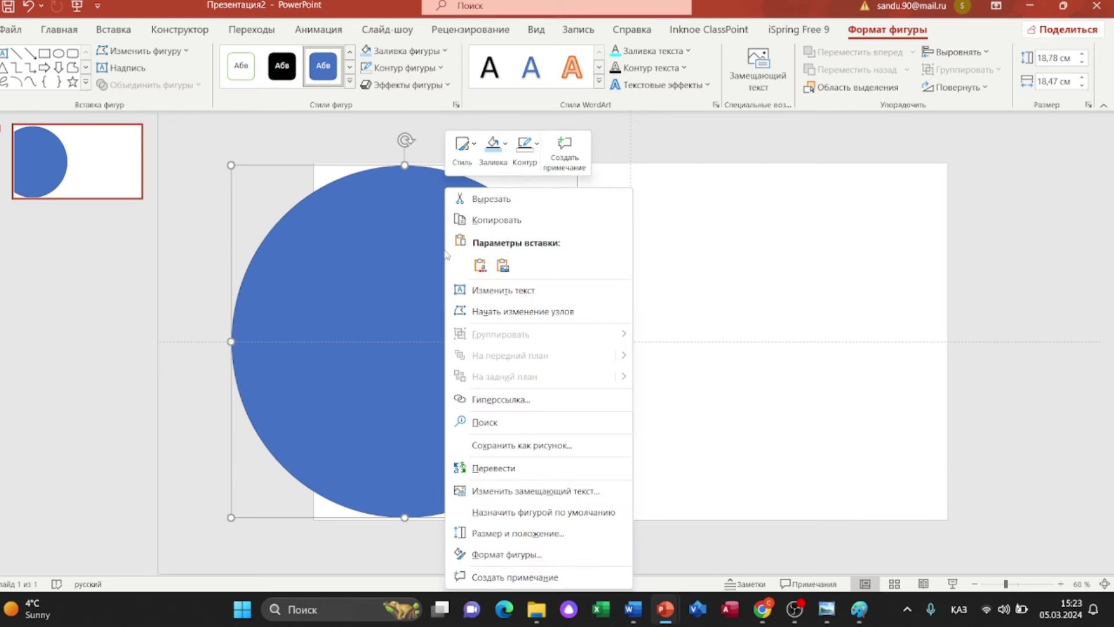
click(523, 554)
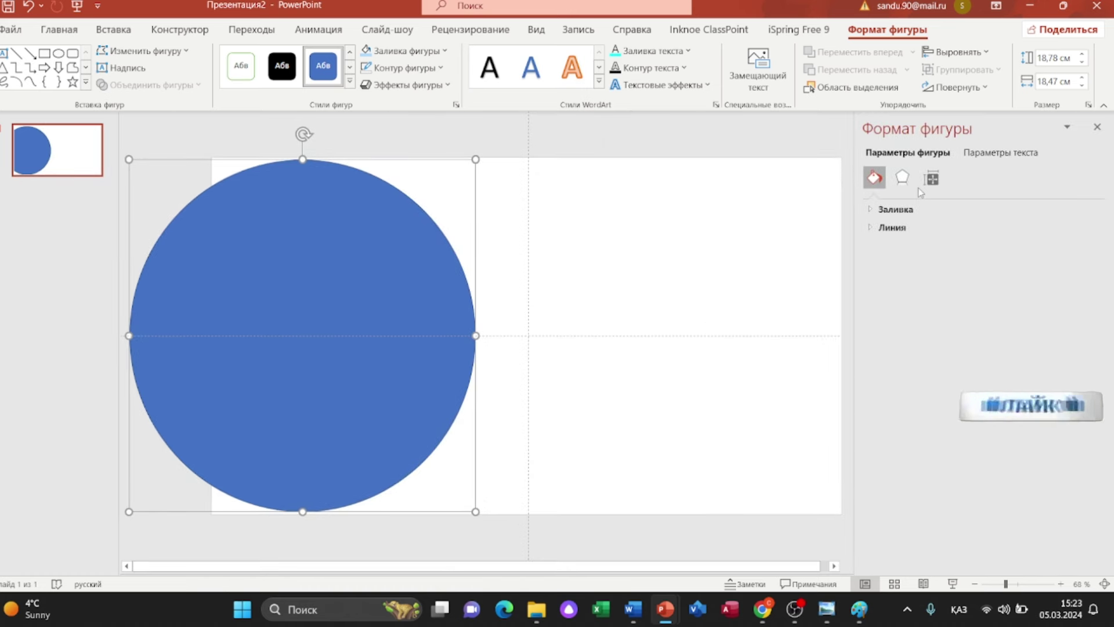
click(897, 209)
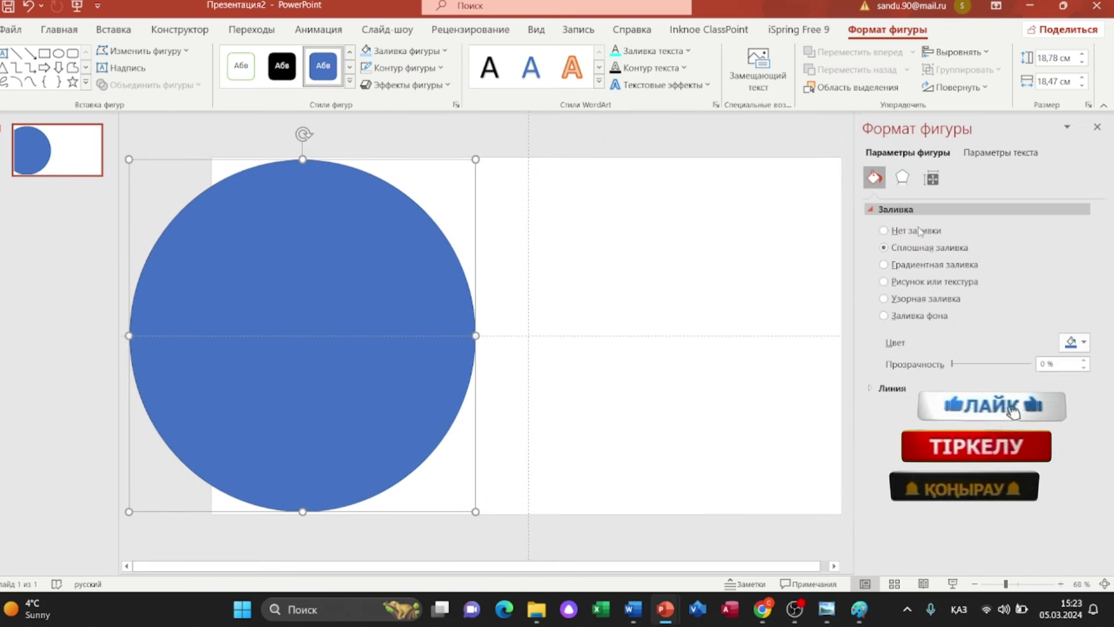
click(940, 282)
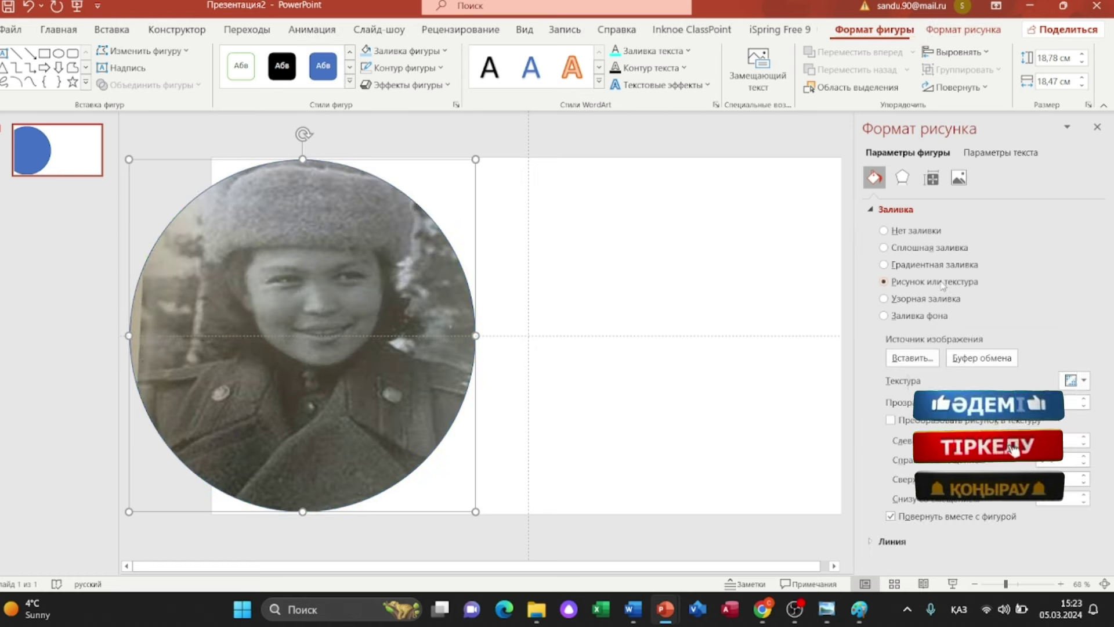
click(906, 359)
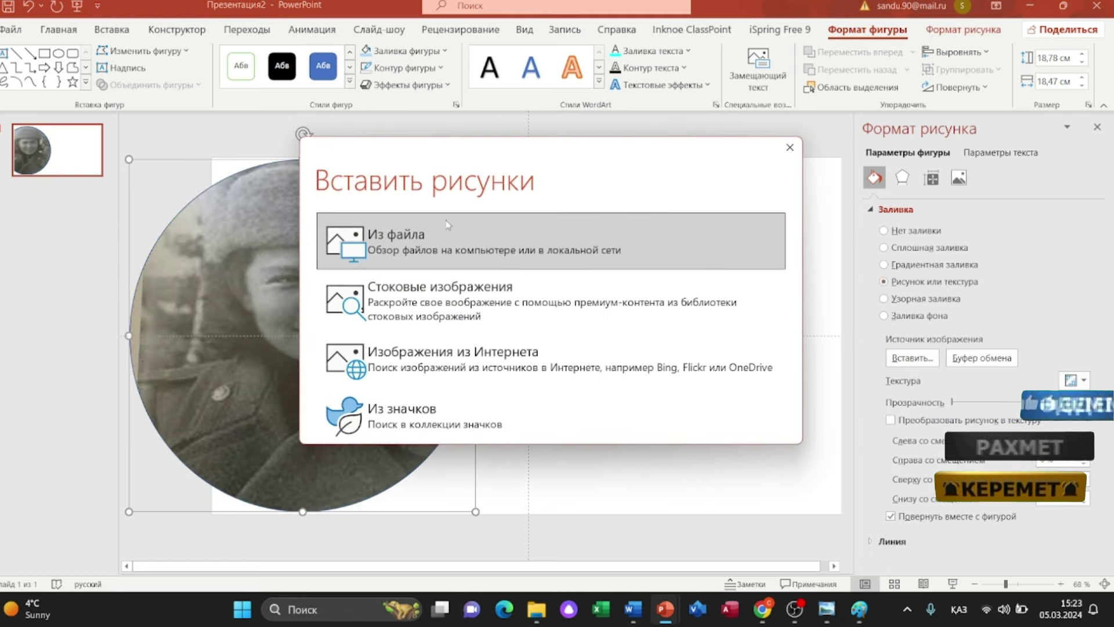
click(396, 235)
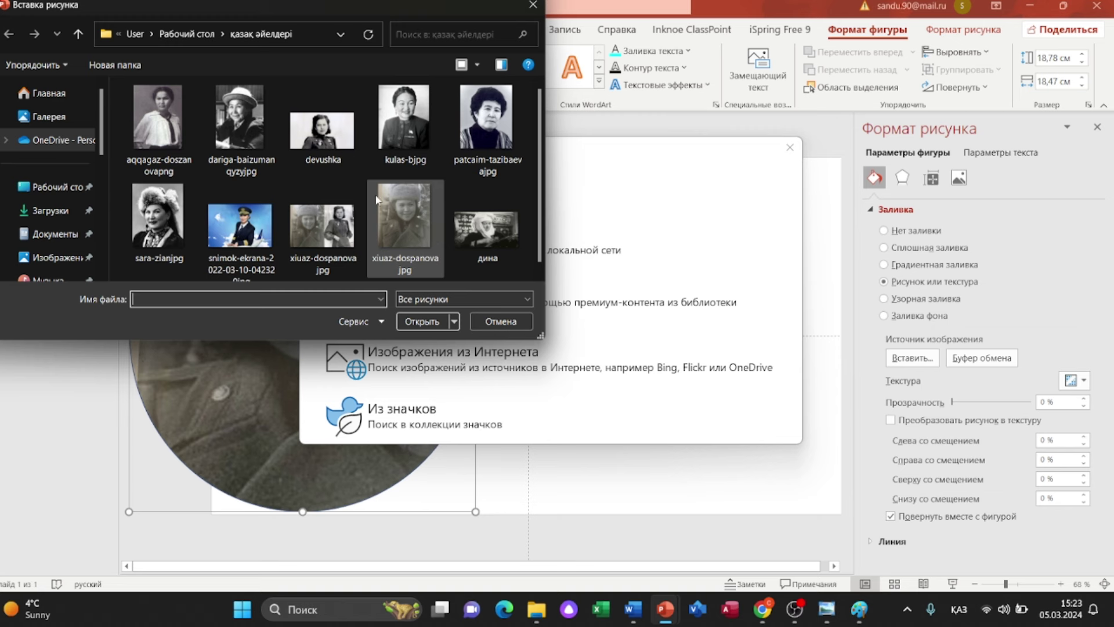
double_click(485, 235)
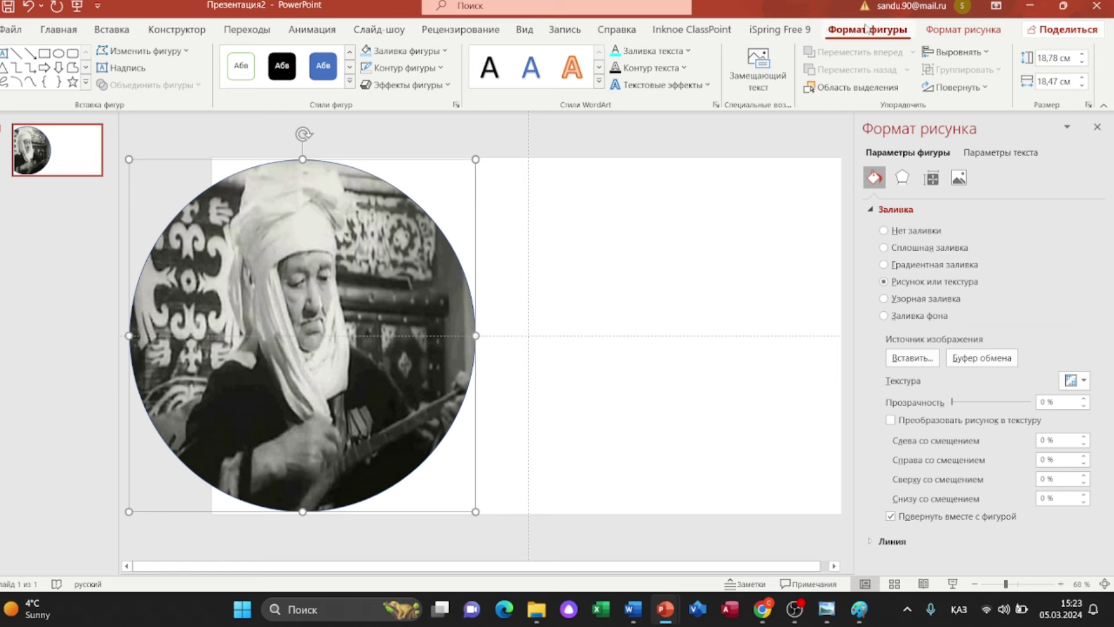
Step: Remove the portrait circle's outline
click(411, 71)
click(407, 228)
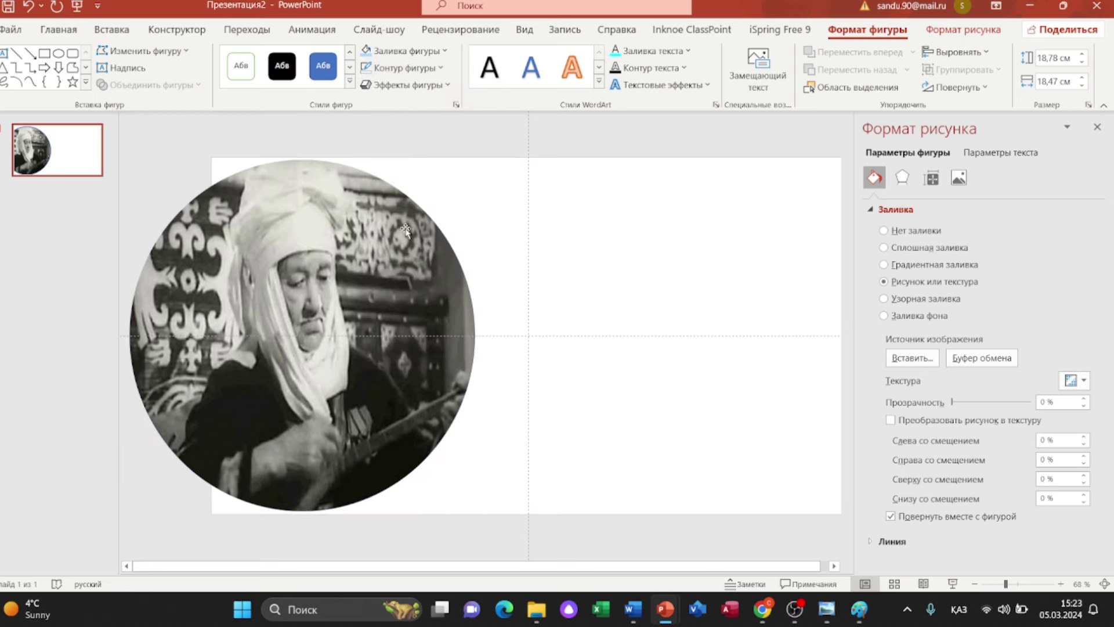
click(579, 228)
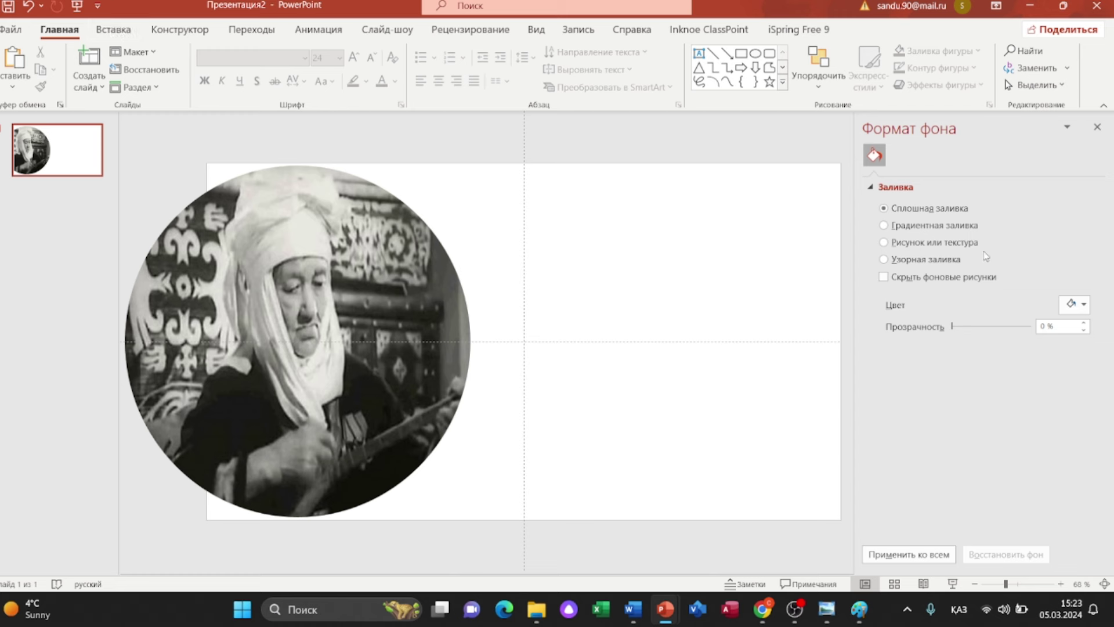
Step: Apply a linear gradient background fading from near-white to pale blue
right_click(654, 308)
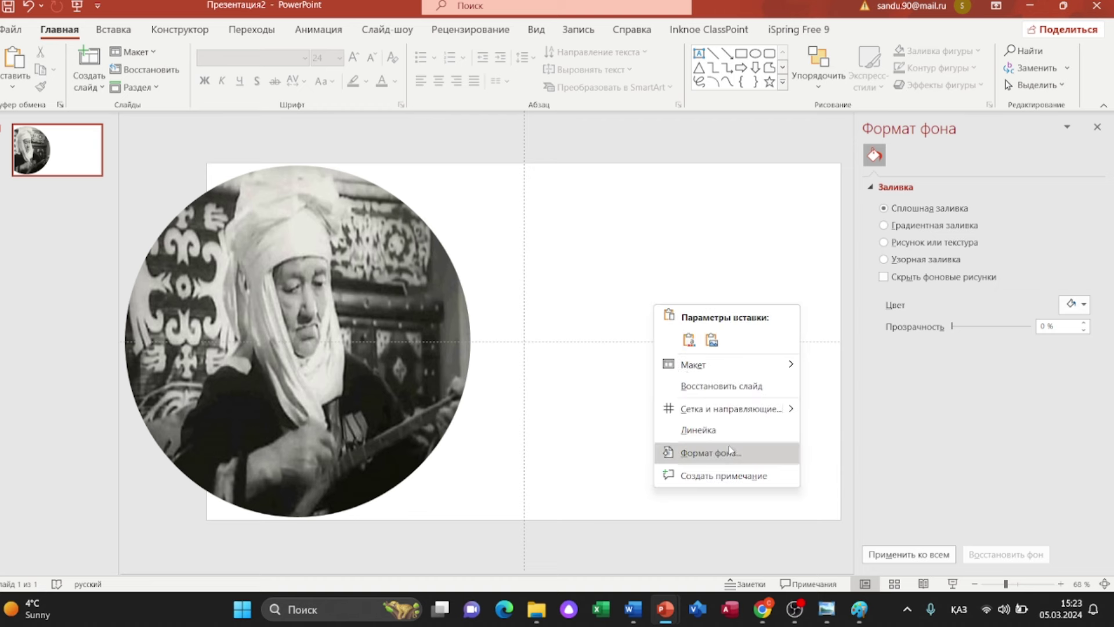
click(731, 450)
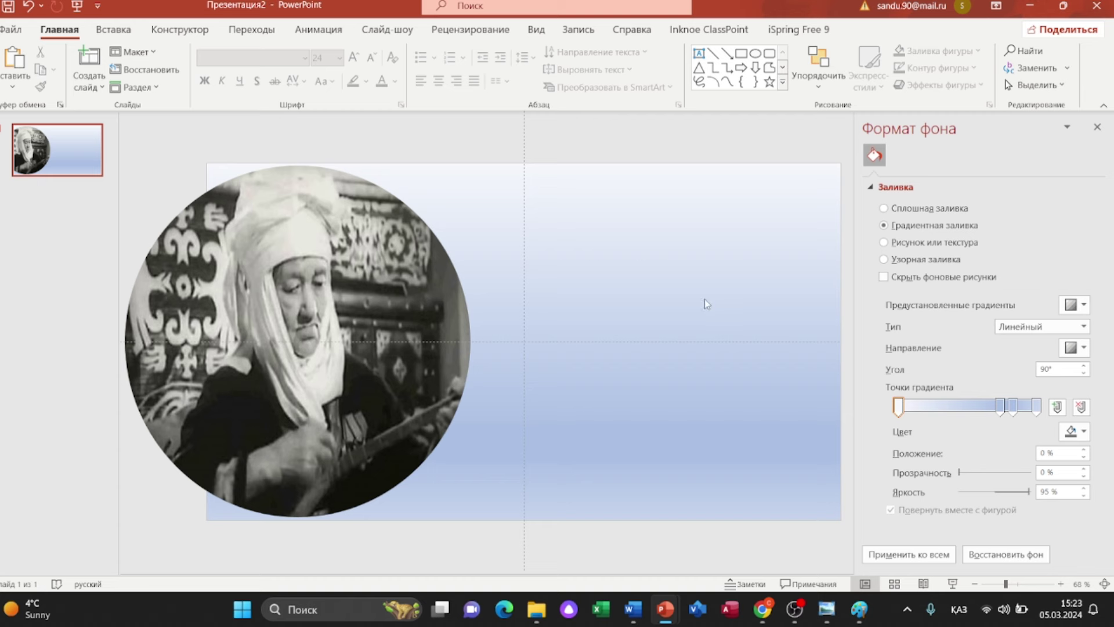
click(121, 30)
Step: Insert WordArt with the woman's pasted name and move it to the upper right
click(856, 64)
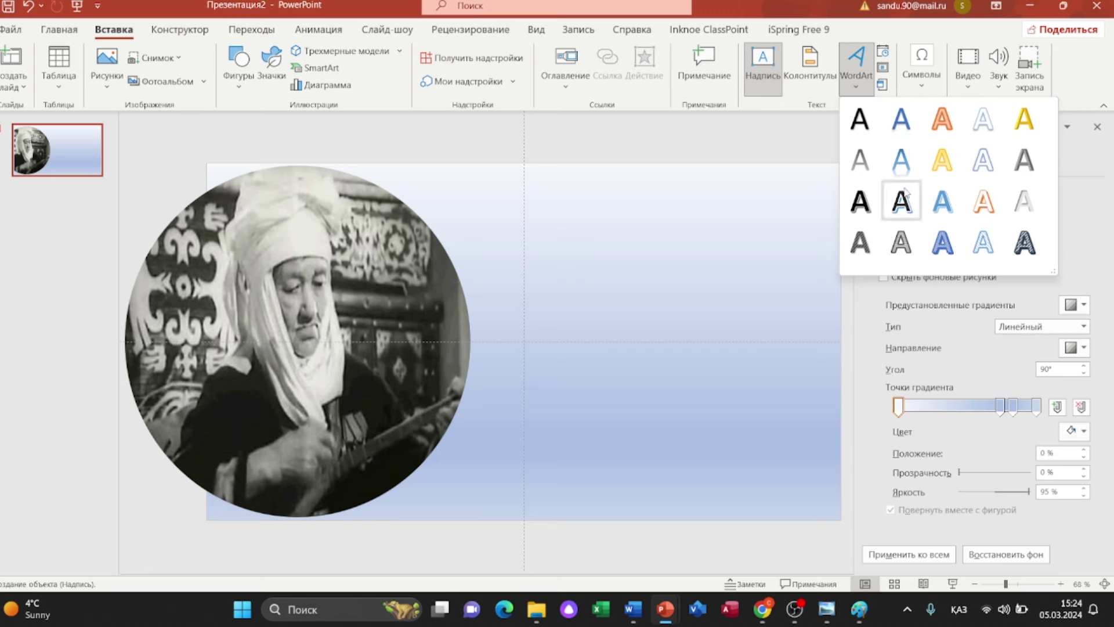
click(944, 201)
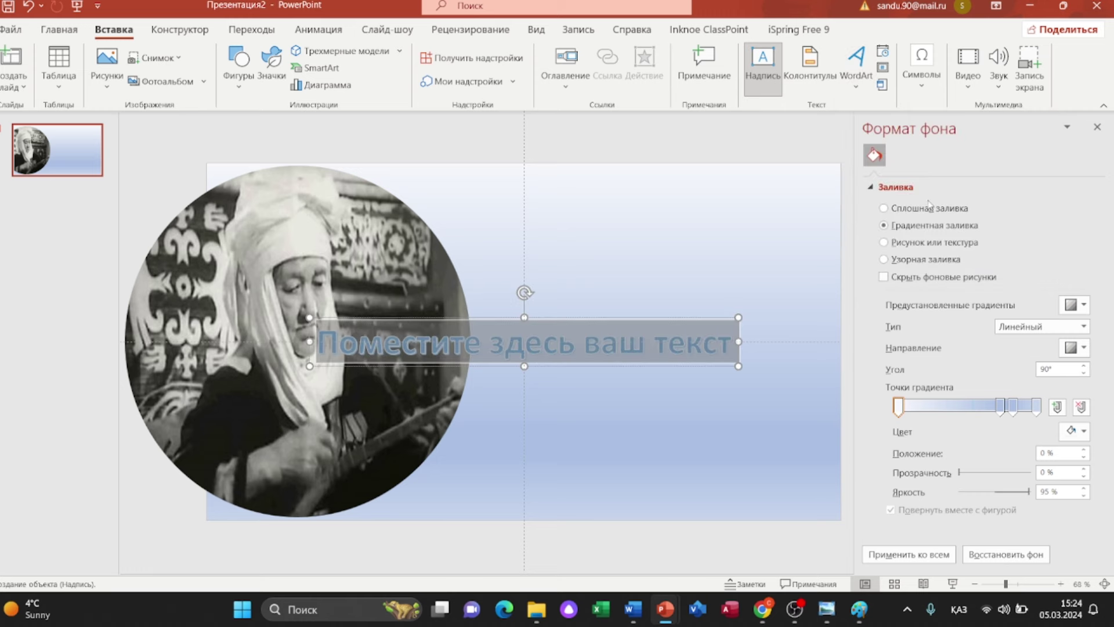
key(ctrl+v)
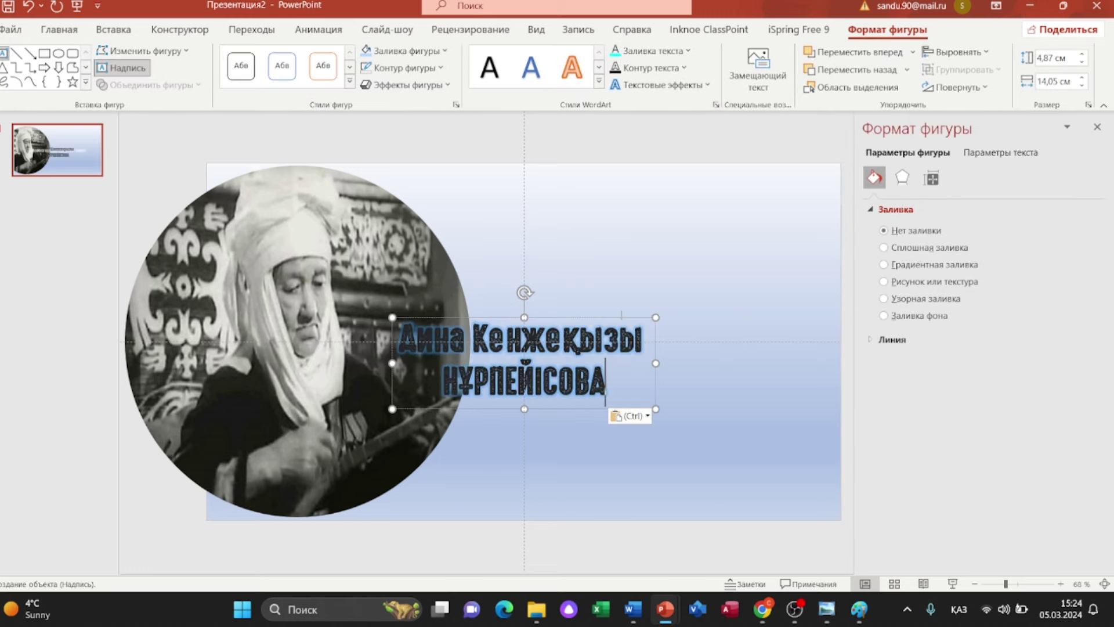
click(59, 29)
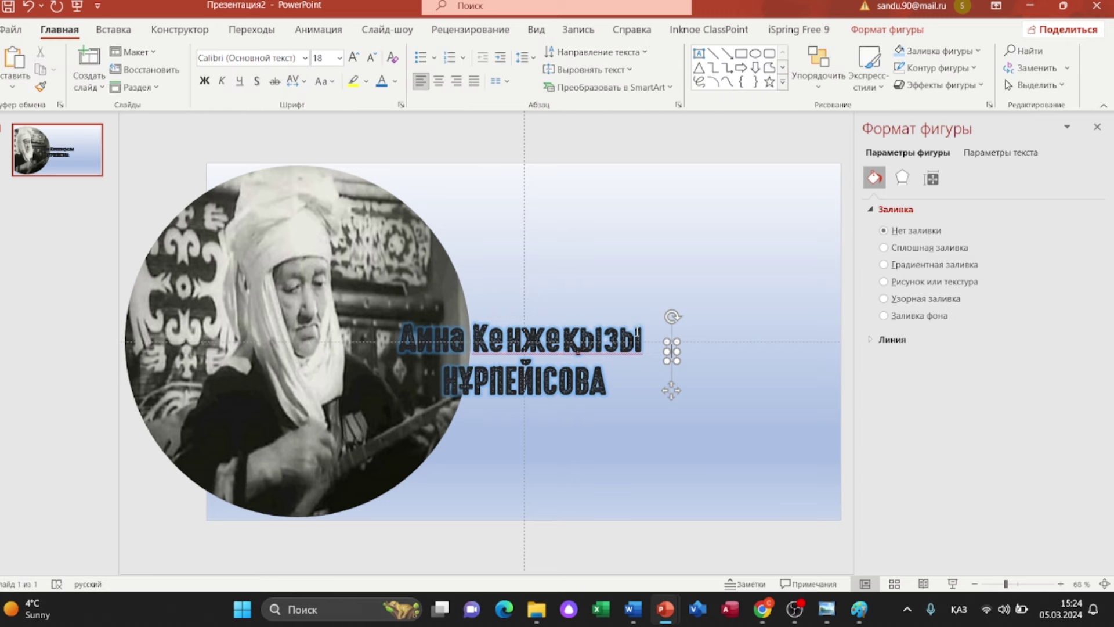
mouse_move(639, 317)
mouse_down()
mouse_move(705, 177)
mouse_move(733, 159)
mouse_up()
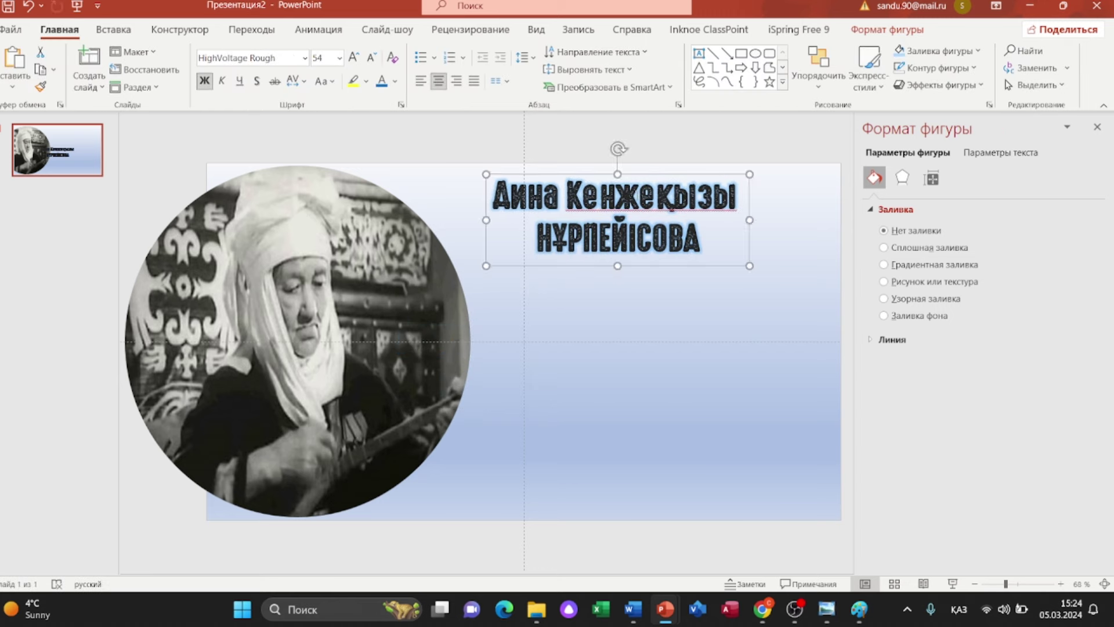
Step: Set the name's font to HighVoltage Rough
triple_click(654, 228)
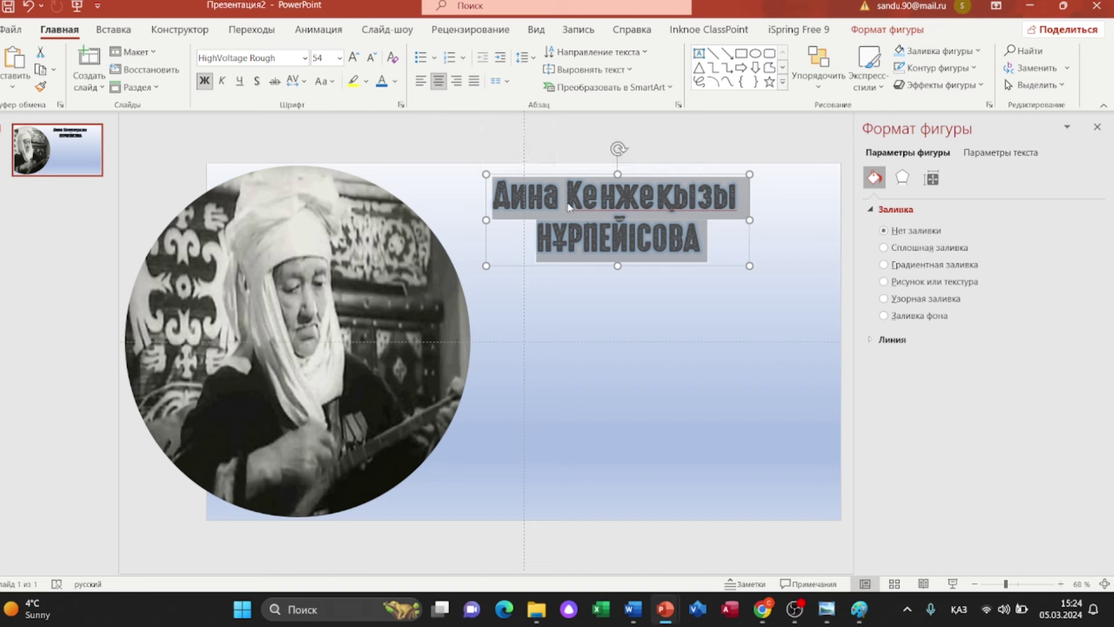
click(304, 58)
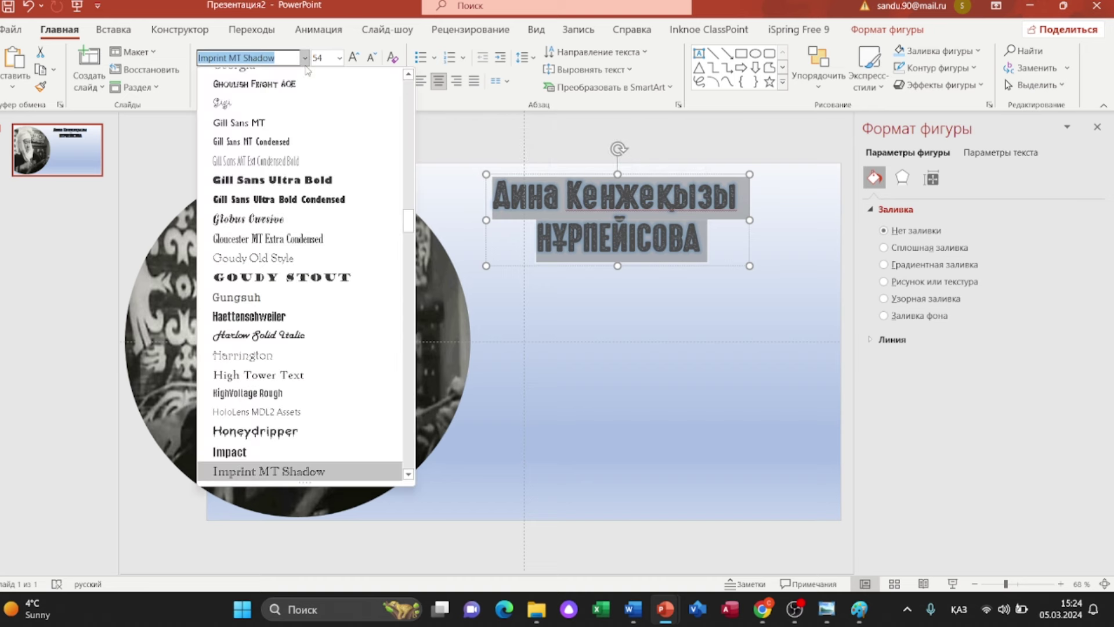
scroll(296, 355, down, 1)
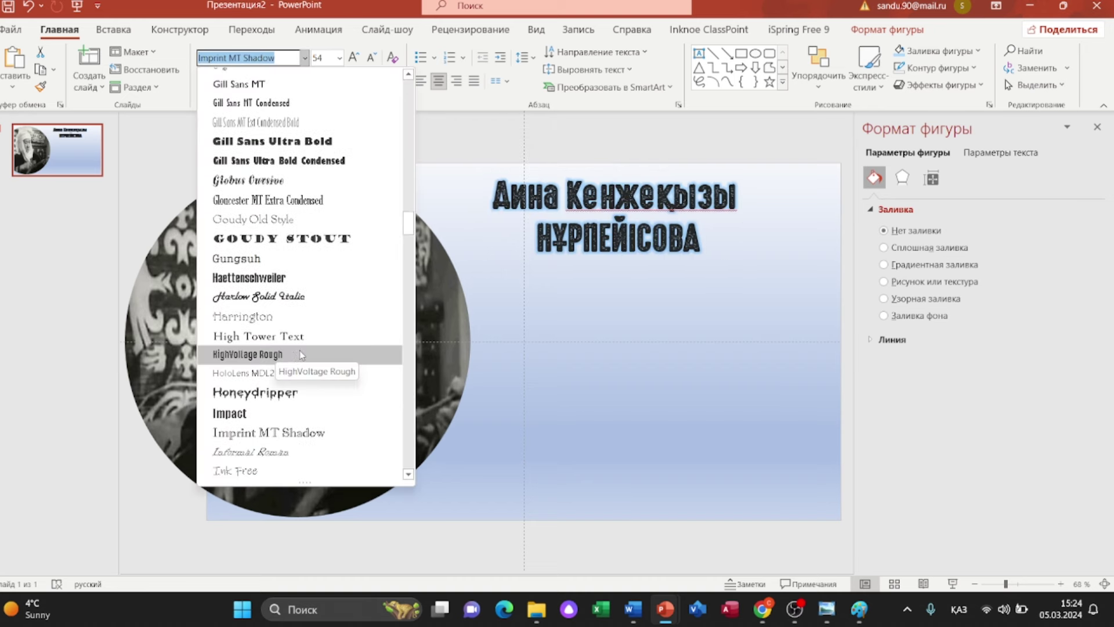
click(302, 354)
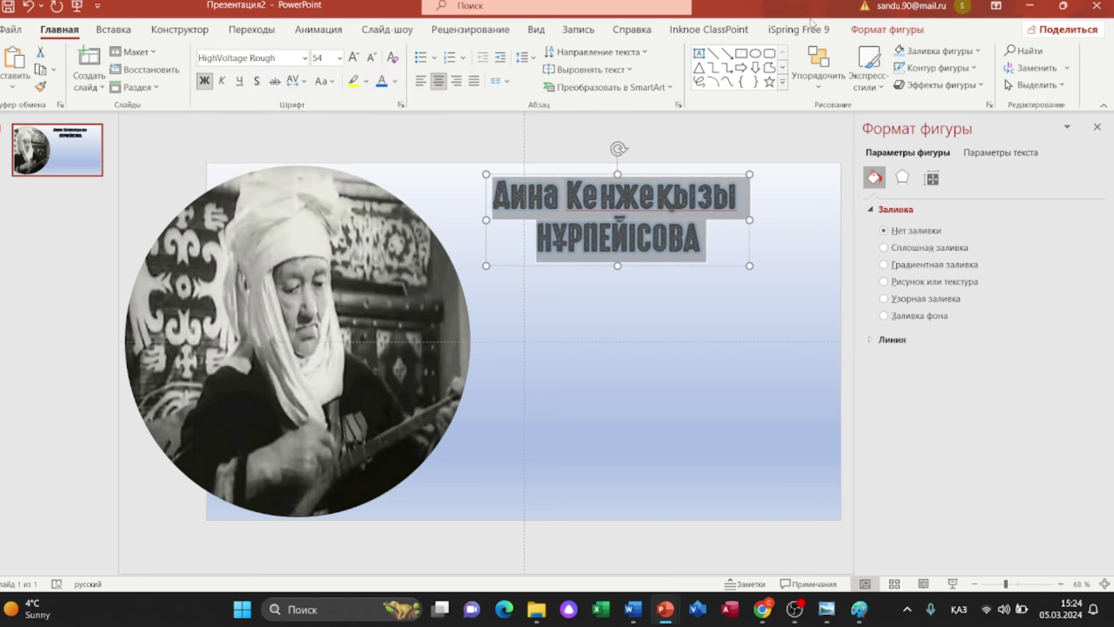
Step: Give the name an 8 pt light-blue glow text effect
click(851, 35)
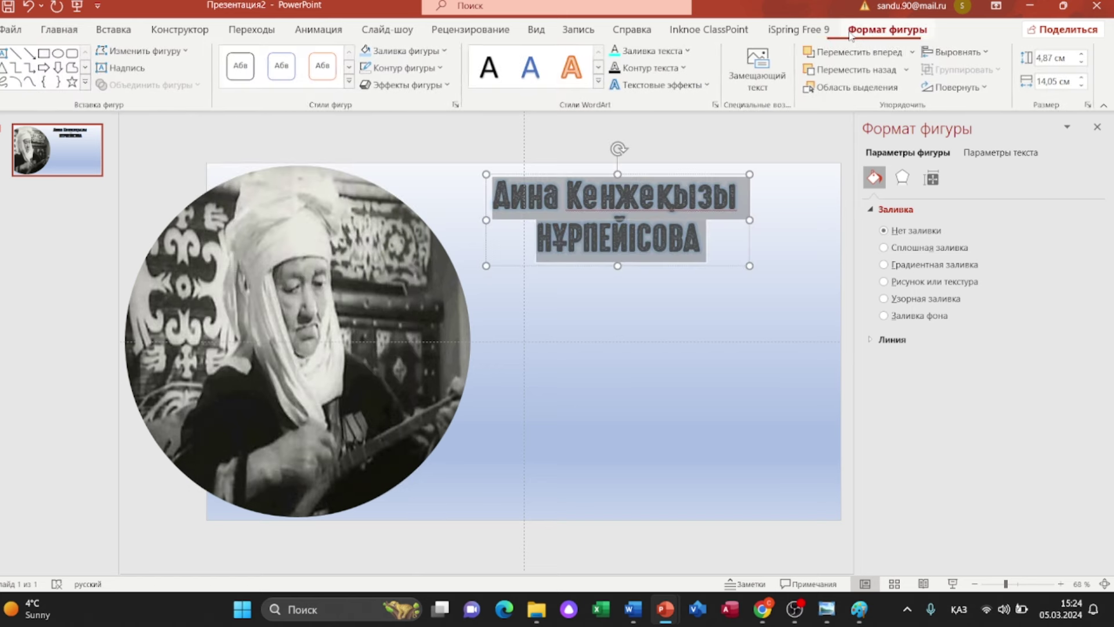
click(647, 85)
mouse_move(666, 183)
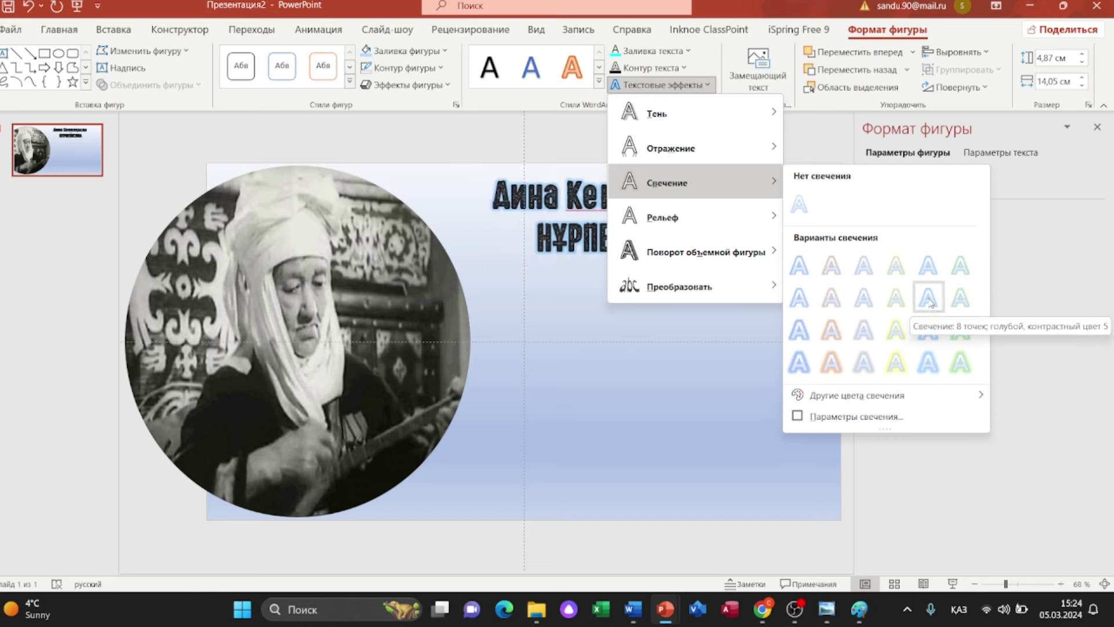
click(929, 299)
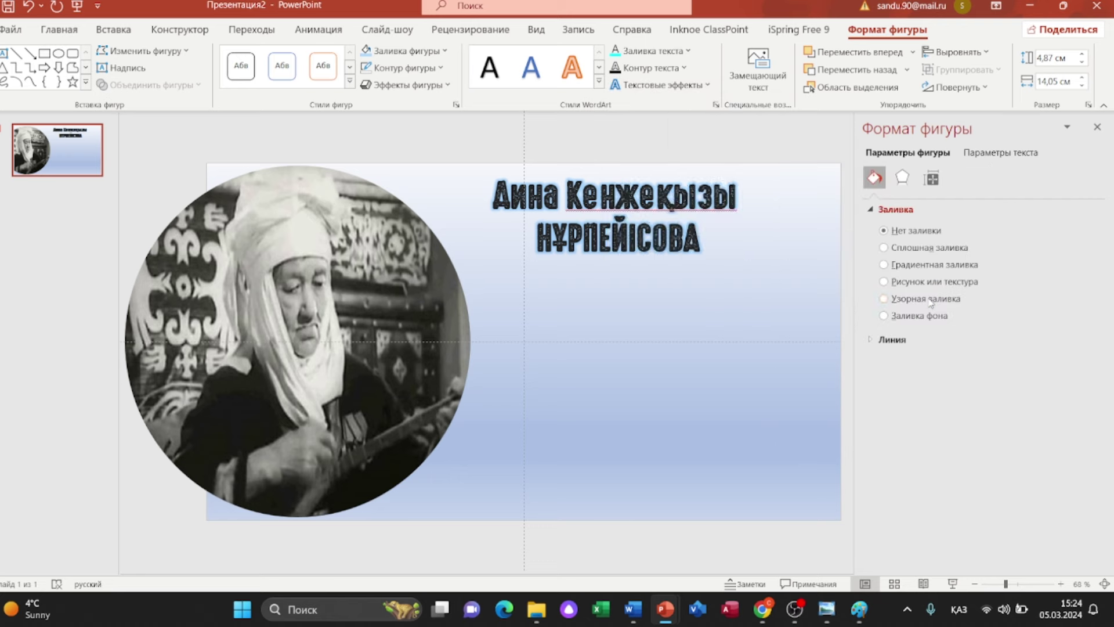
click(82, 34)
click(114, 29)
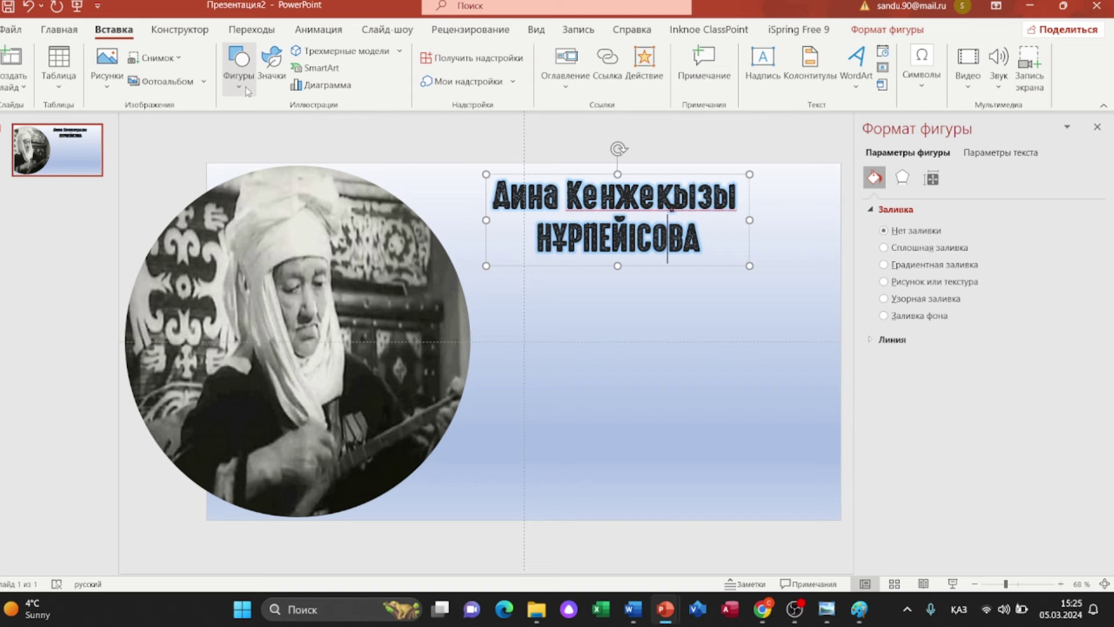
Step: Draw a rounded rectangle below the name with a light blue fill and no outline
click(245, 86)
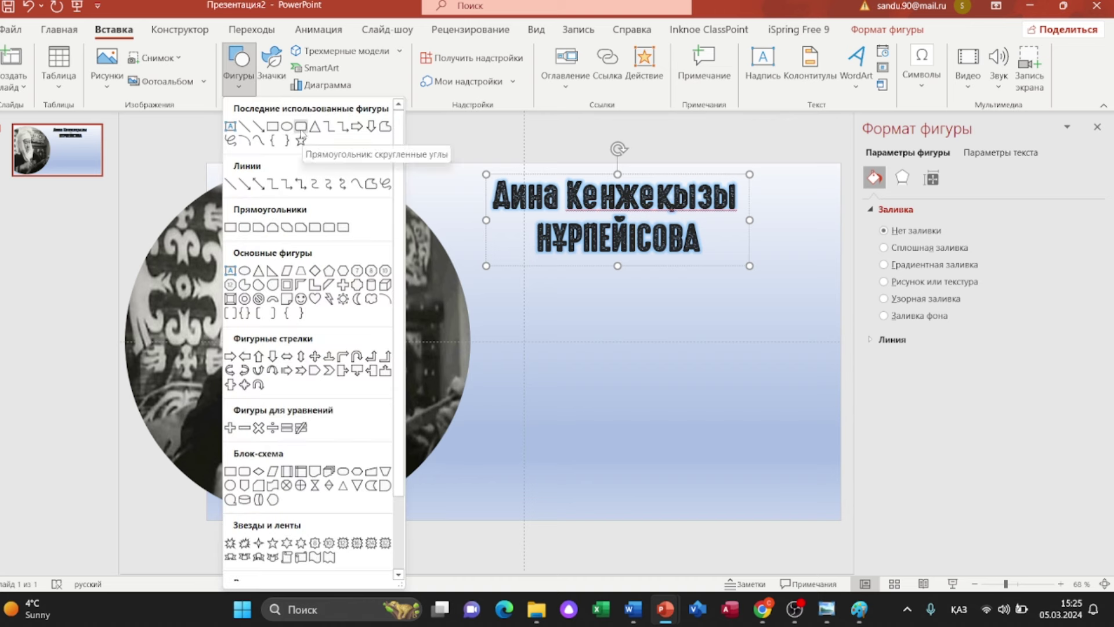
click(301, 129)
mouse_move(506, 307)
mouse_down()
mouse_move(599, 398)
mouse_move(801, 473)
mouse_up()
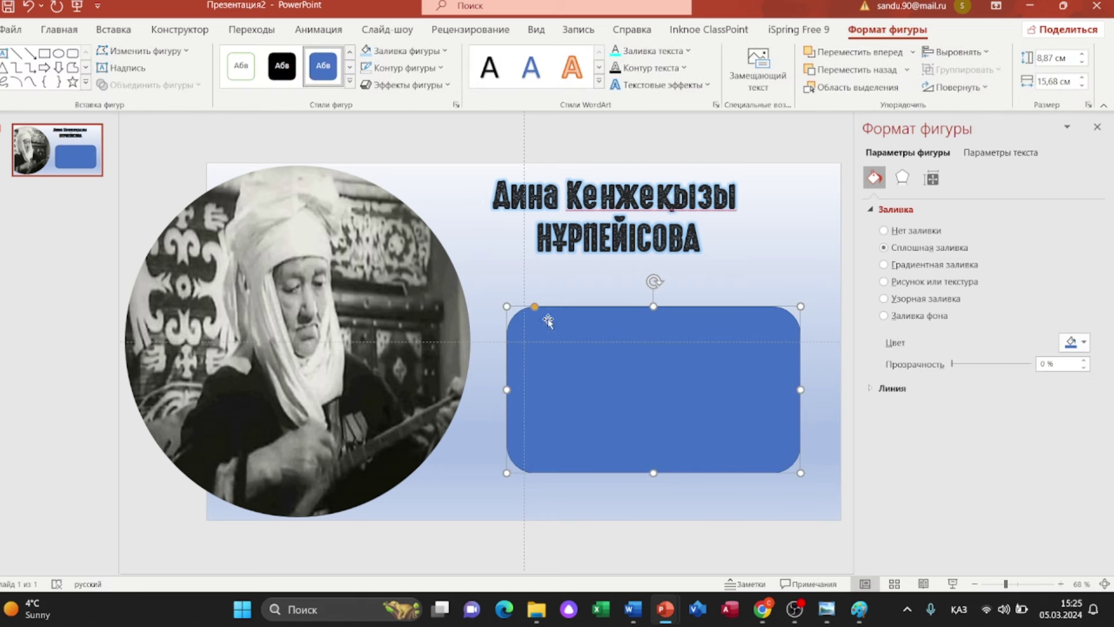
click(404, 50)
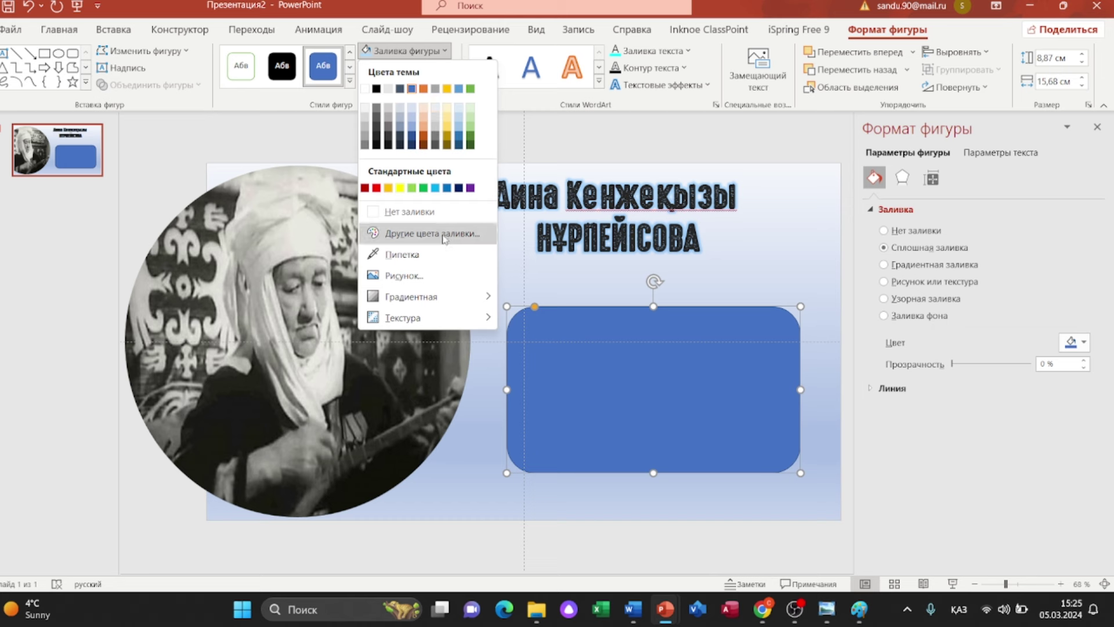
click(417, 255)
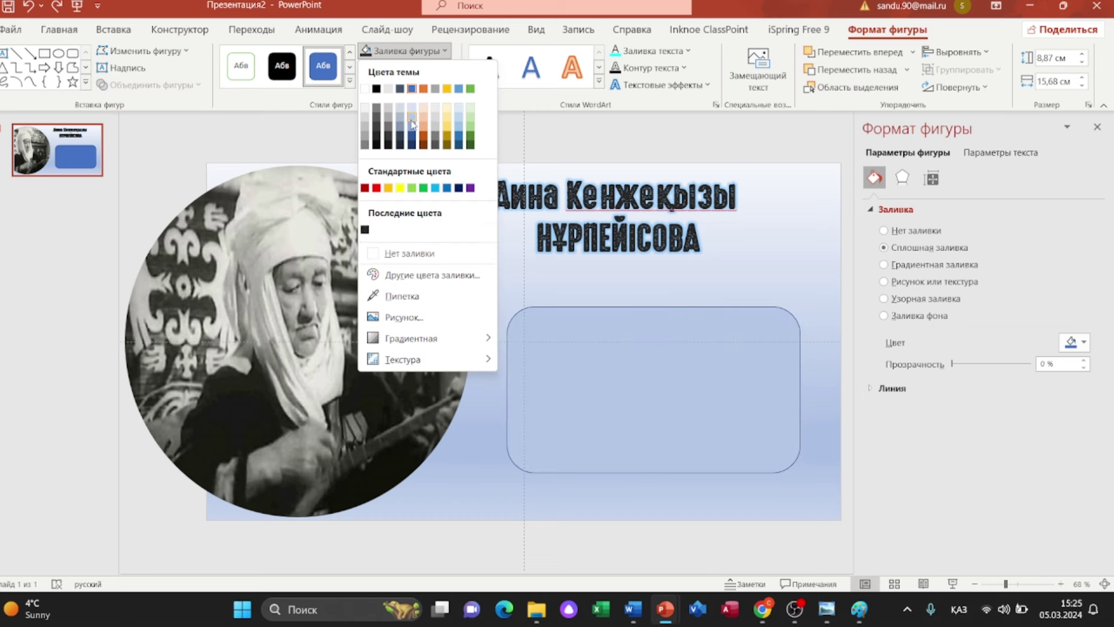
click(412, 124)
click(401, 67)
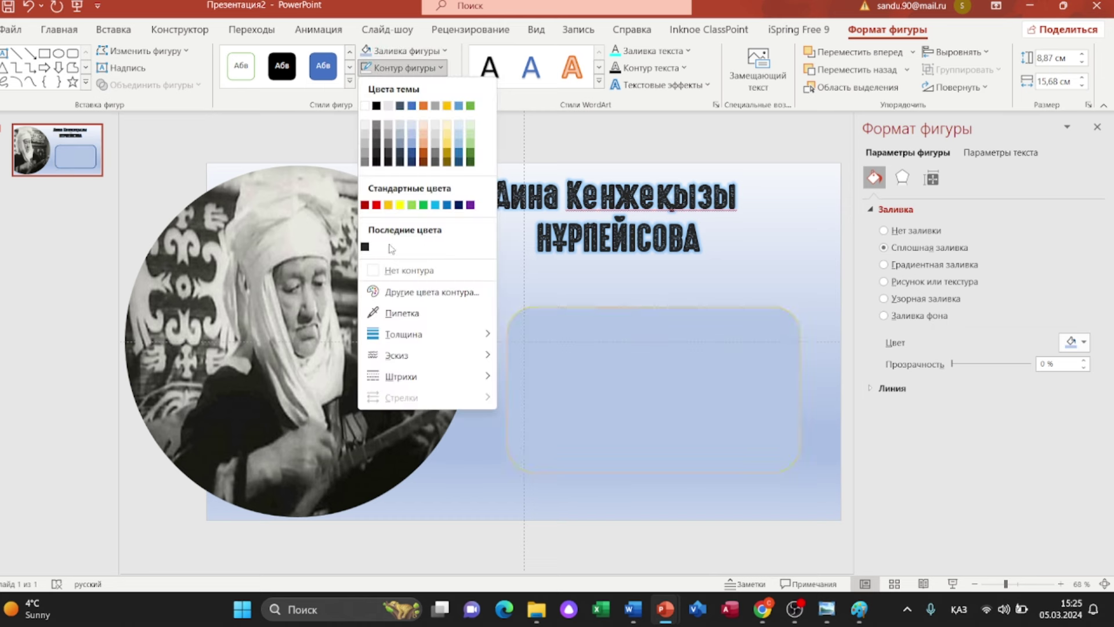
click(400, 270)
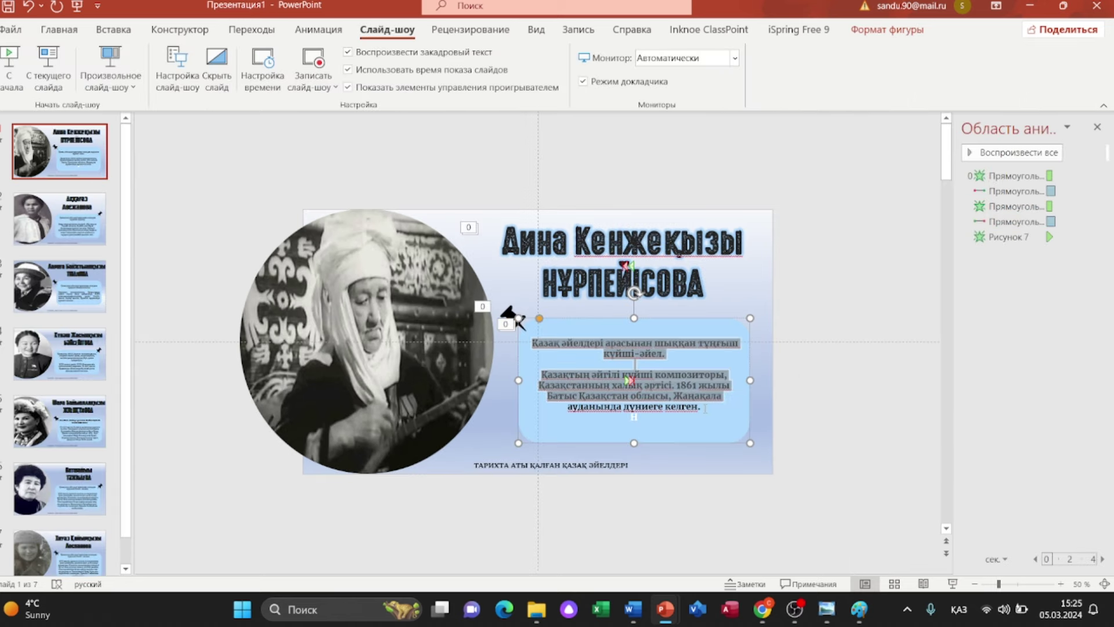
Step: Copy the Kazakh biography text from the original deck and paste it into the rectangle
drag(532, 342, 673, 409)
key(ctrl+c)
right_click(676, 376)
key(Escape)
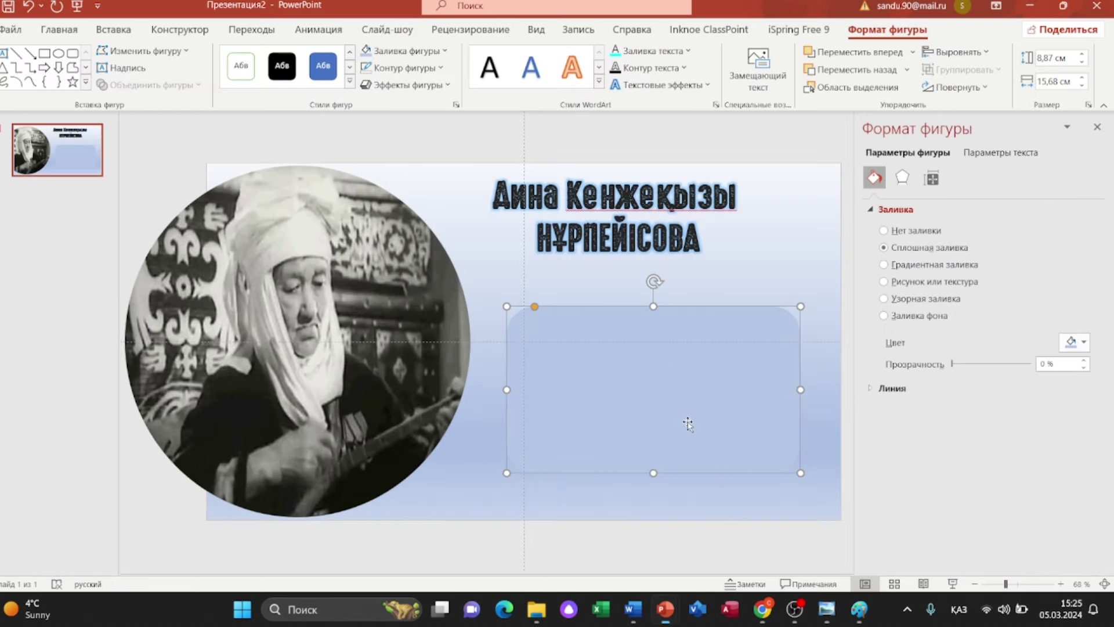
right_click(661, 356)
click(721, 292)
key(ctrl+v)
key(ctrl+a)
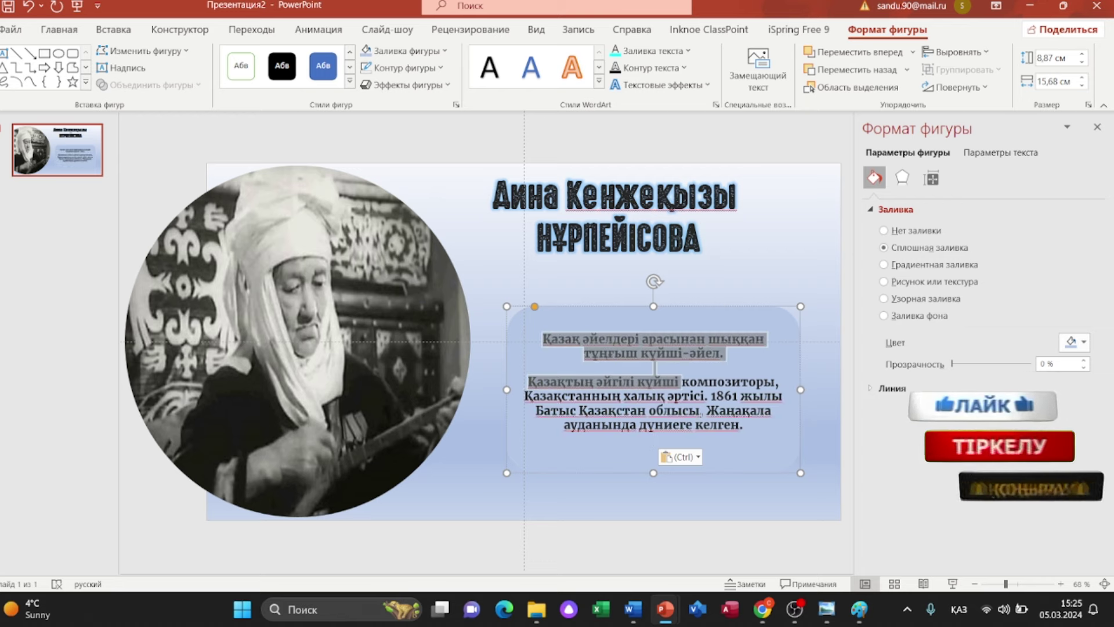
click(59, 29)
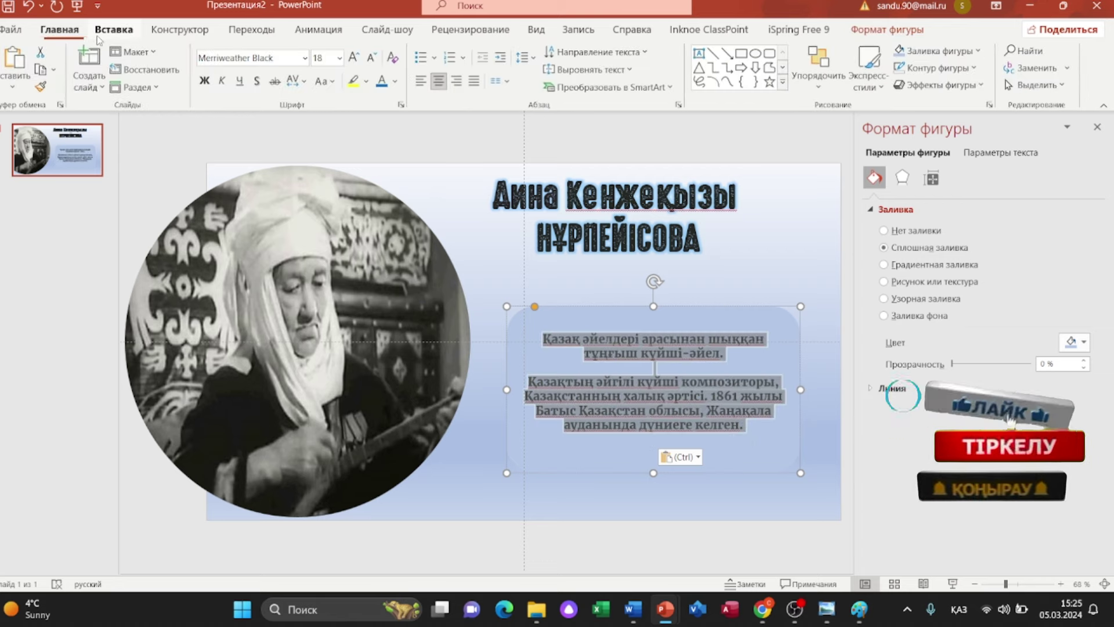
click(304, 57)
click(304, 58)
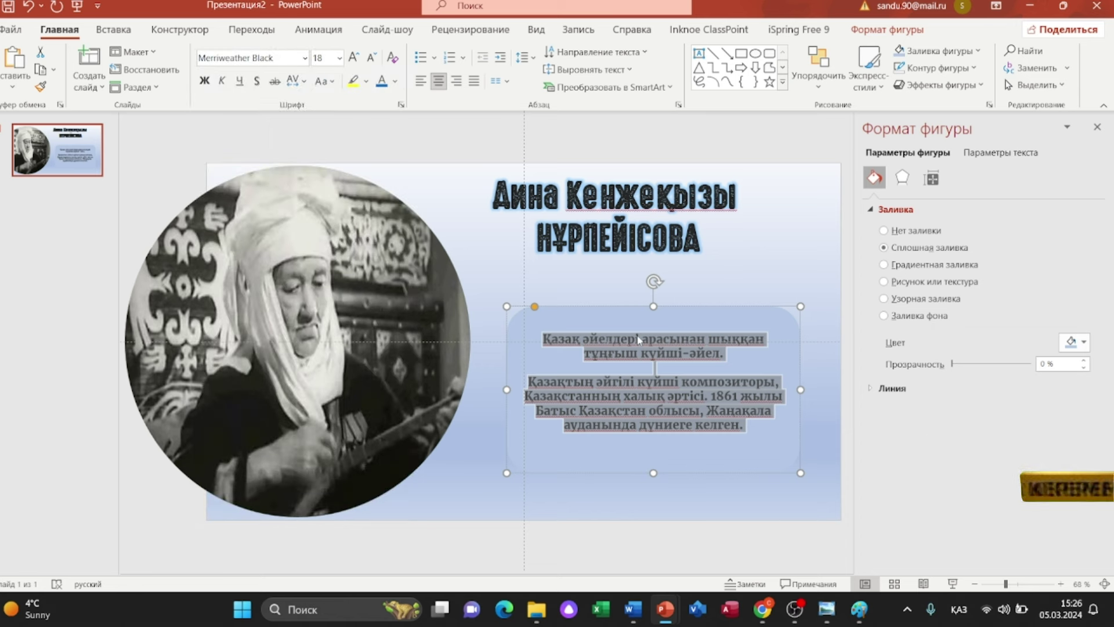
click(600, 203)
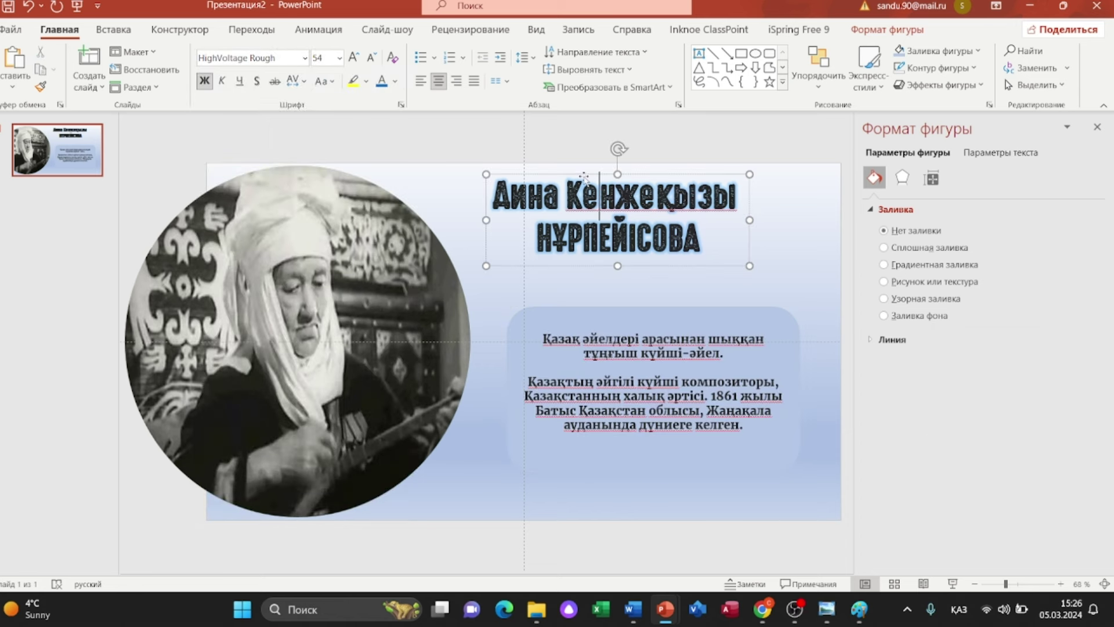
Step: Shift the name title slightly right and insert a target icon from the icon library
drag(584, 177, 622, 177)
click(583, 313)
click(120, 31)
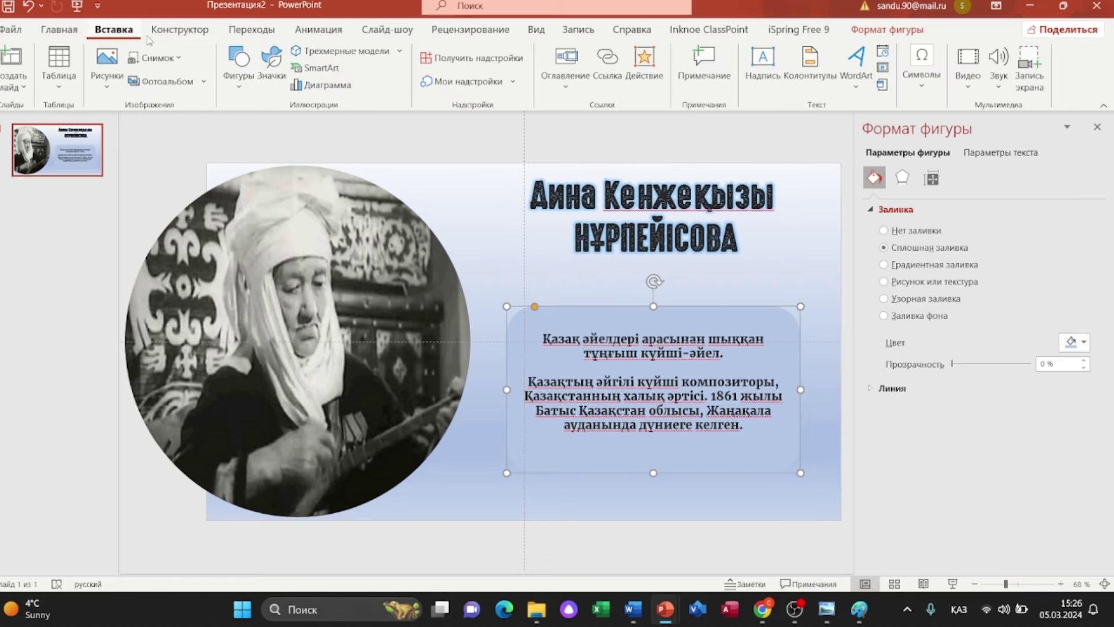
click(271, 64)
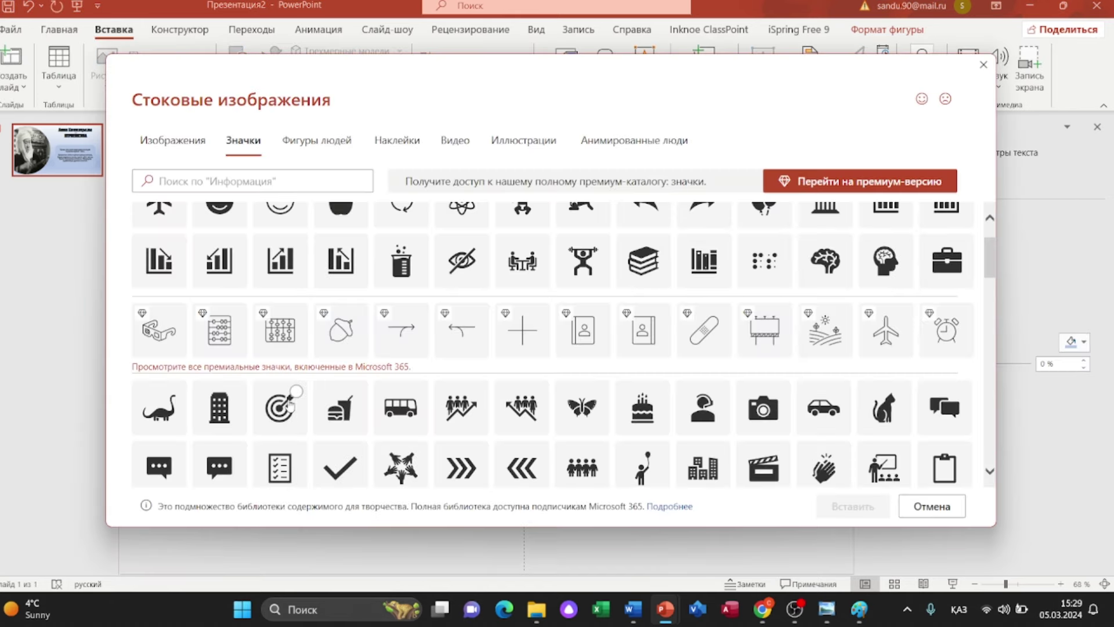
click(291, 401)
click(287, 406)
click(292, 404)
click(839, 509)
Step: Adjust the portrait's fill settings so the picture no longer rotates with the circle
click(315, 219)
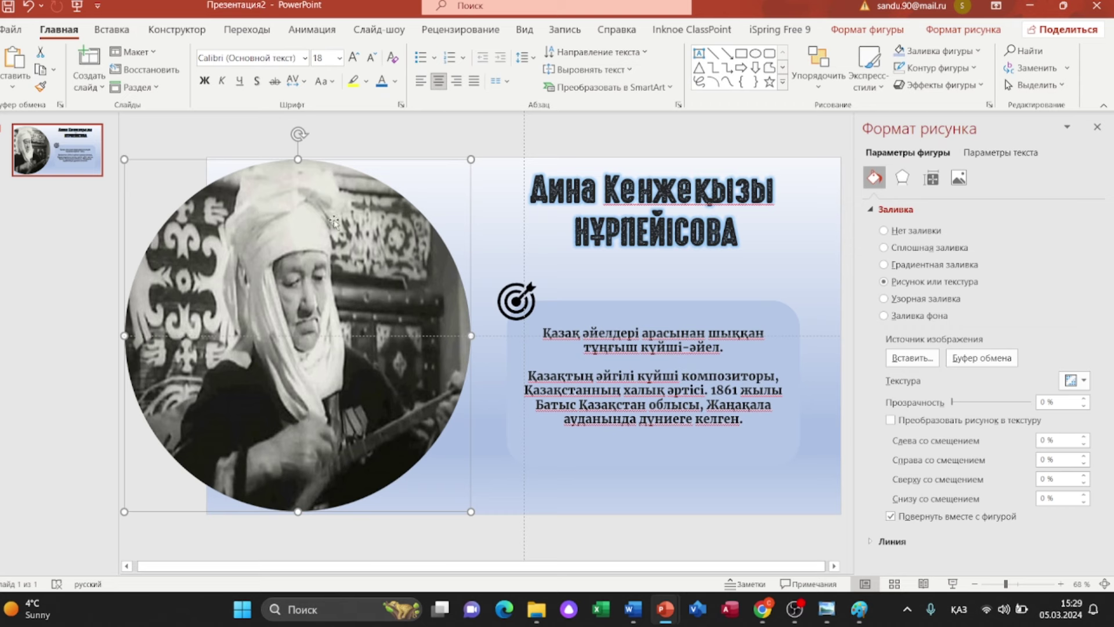
right_click(354, 221)
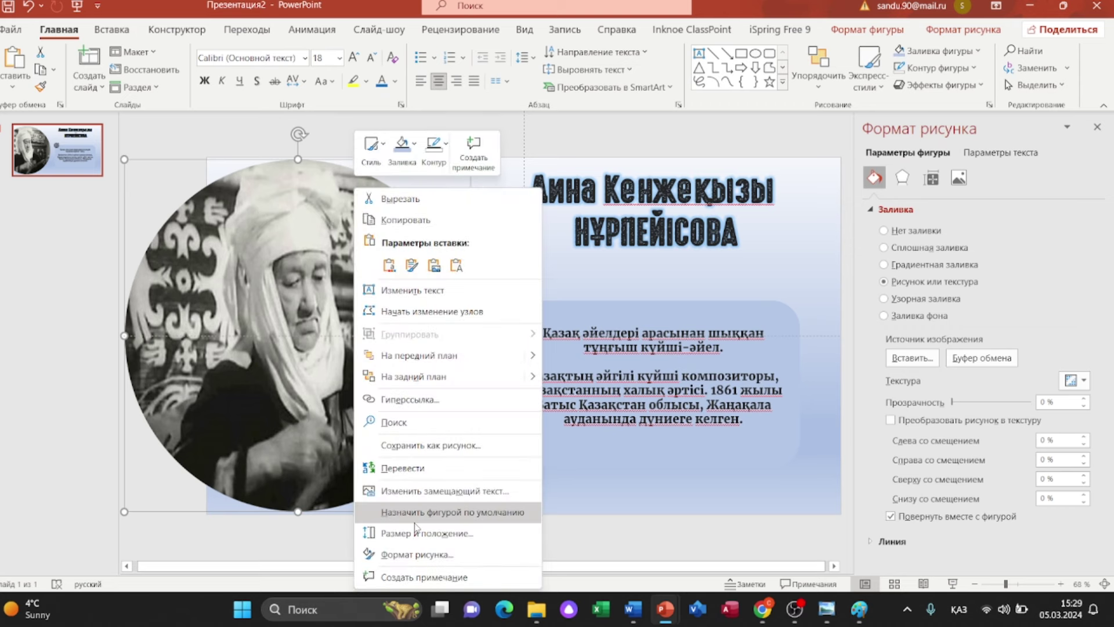
click(431, 554)
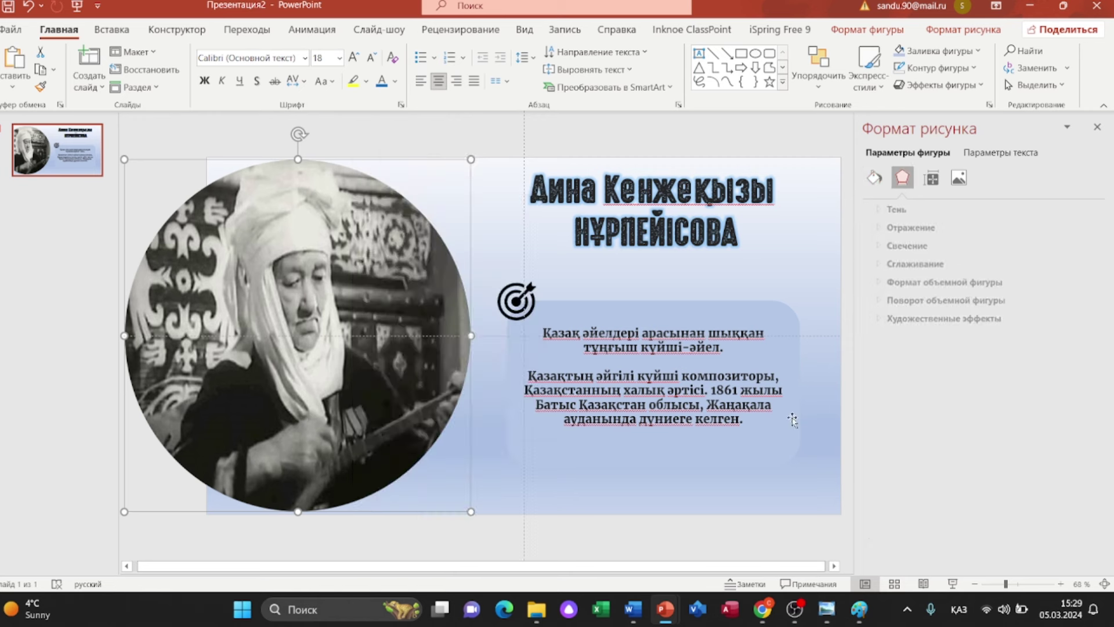
click(878, 179)
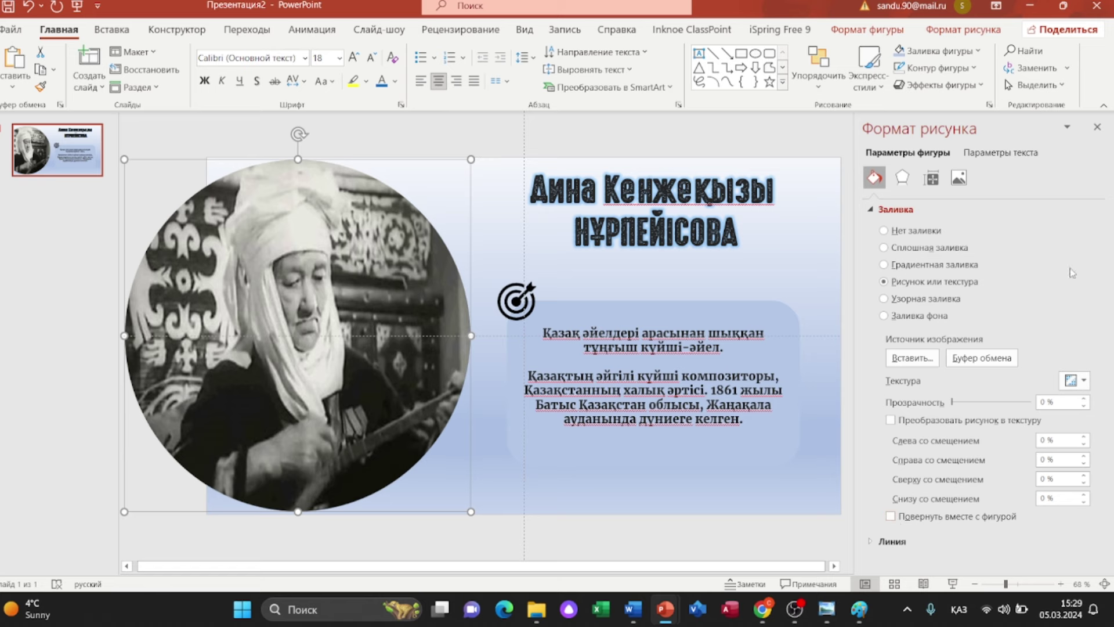
click(1096, 129)
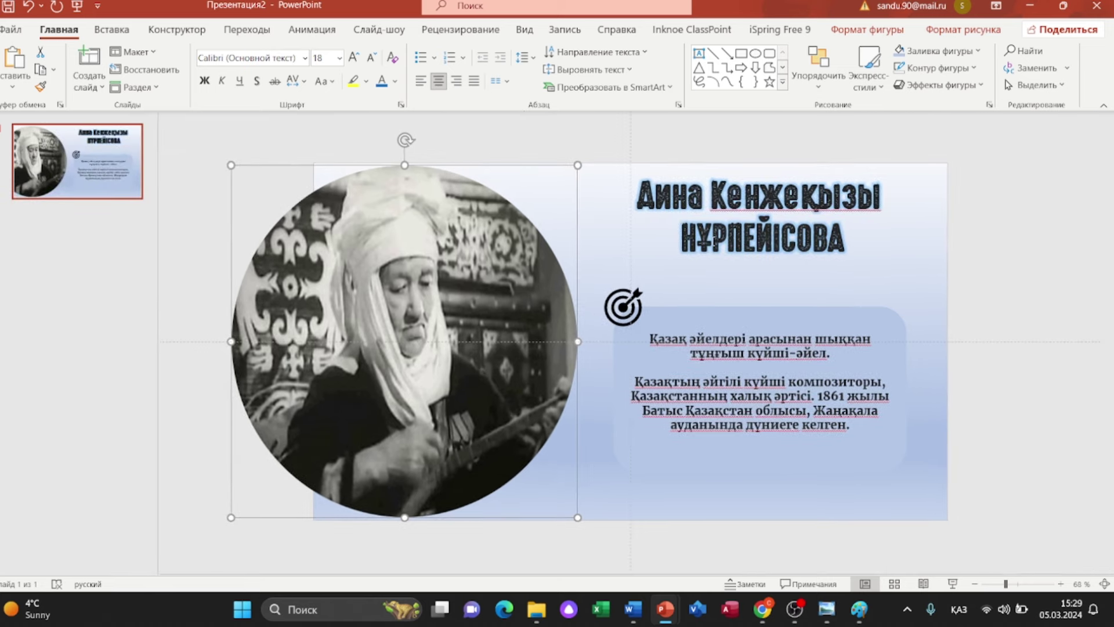
Step: Duplicate the slide and refill the copy's circle with the photo of a young woman in a white blouse
right_click(94, 168)
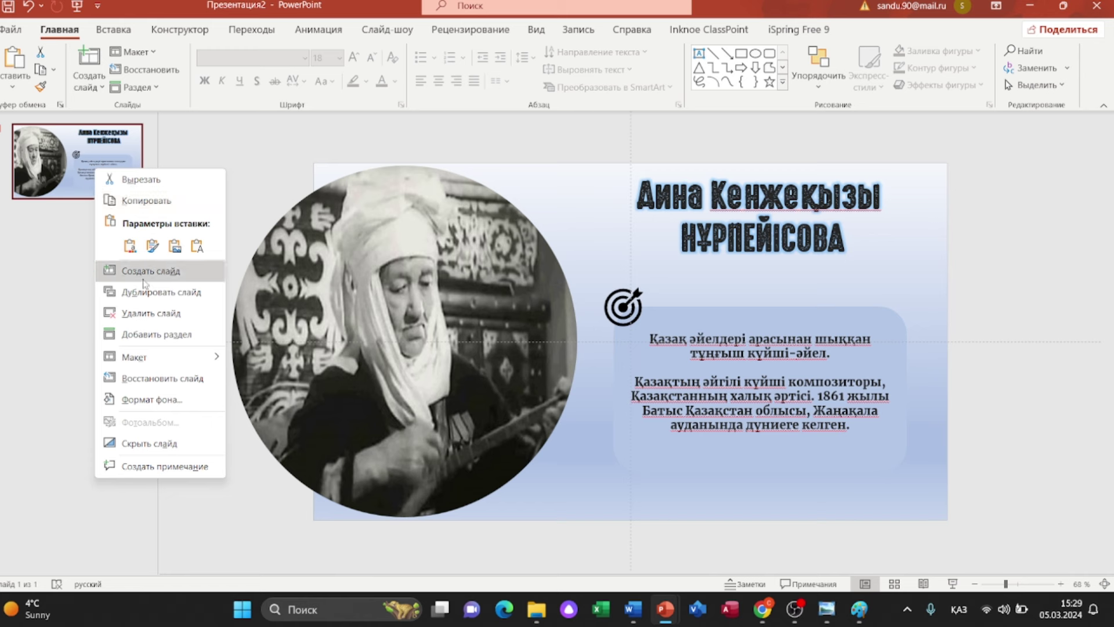
click(155, 296)
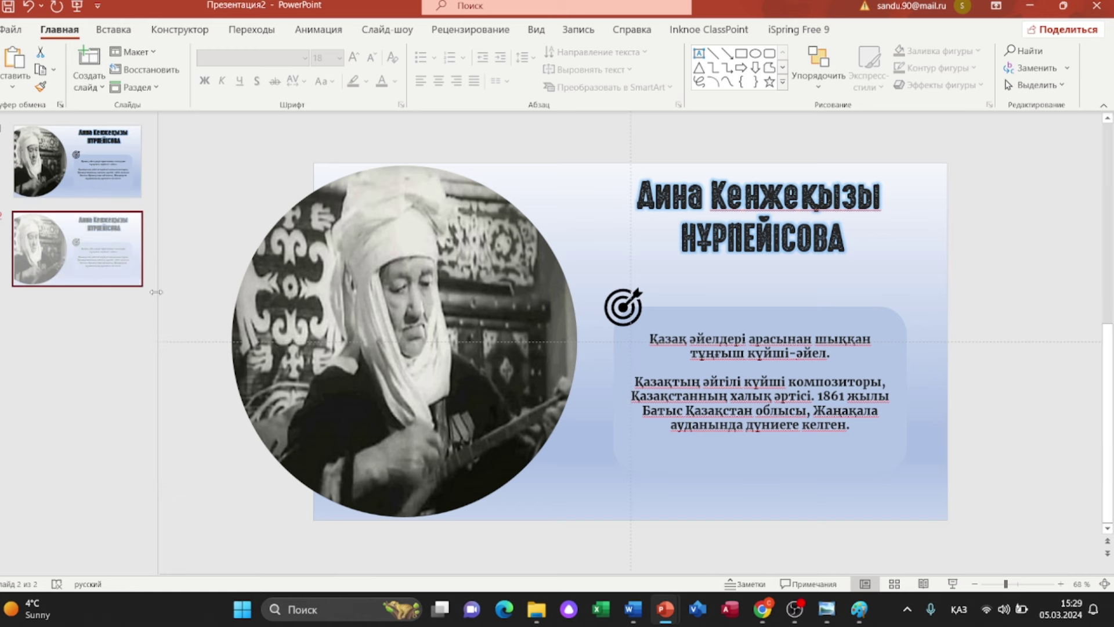
click(390, 217)
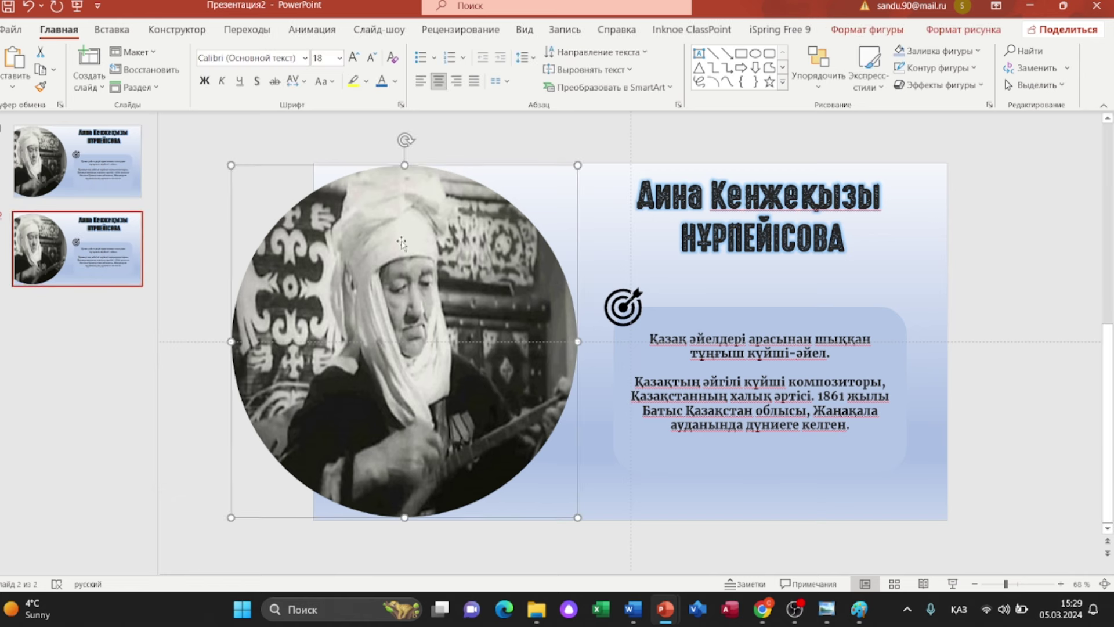
right_click(434, 216)
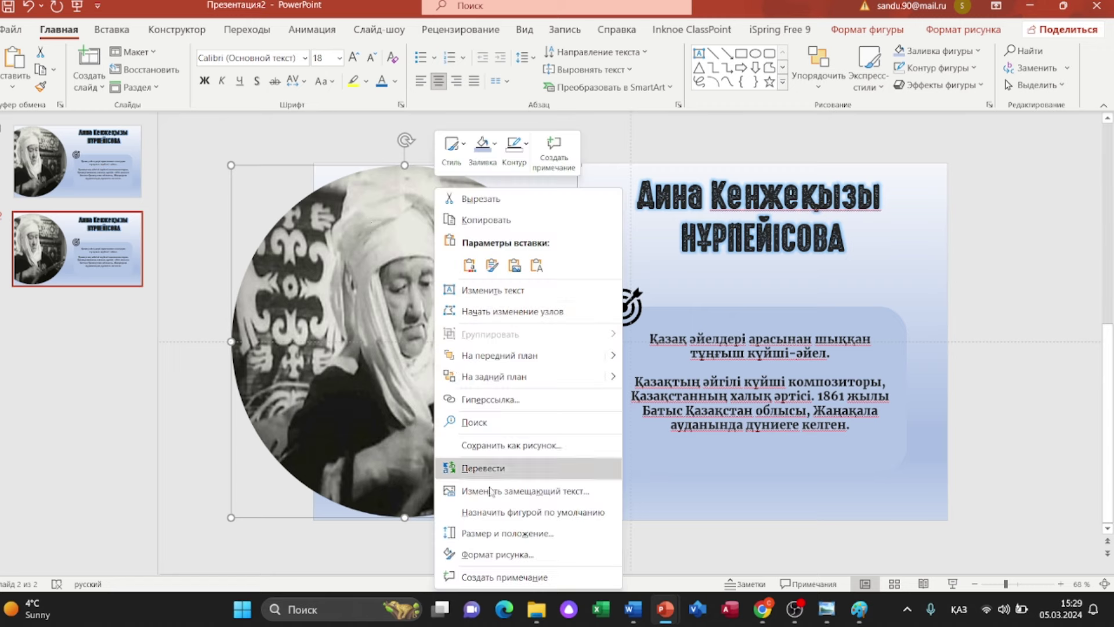
click(481, 554)
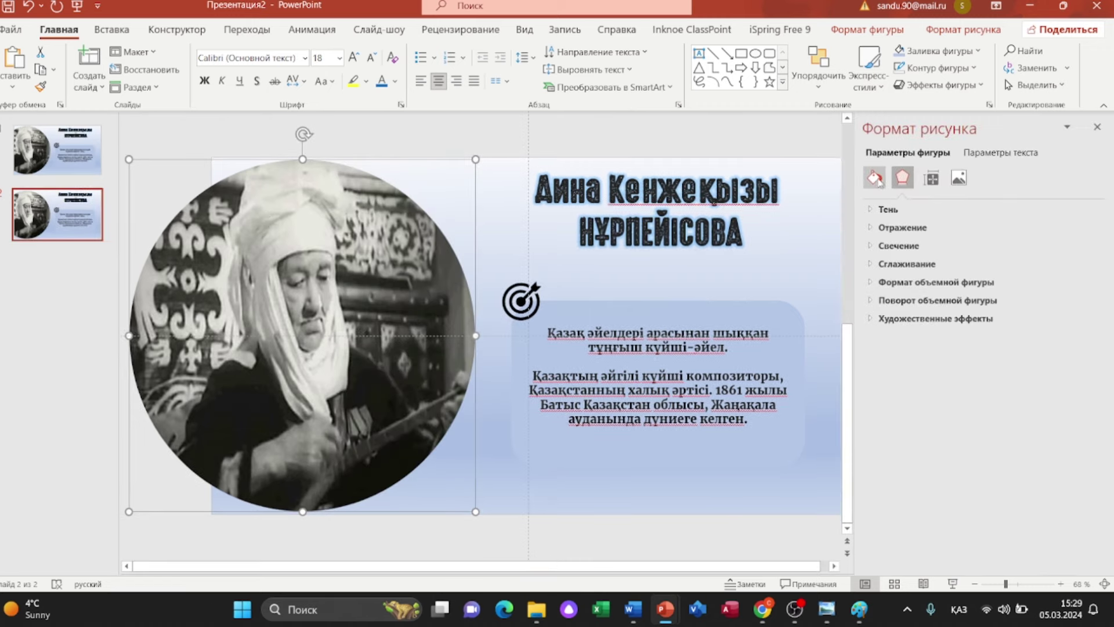
click(874, 177)
click(884, 282)
click(910, 358)
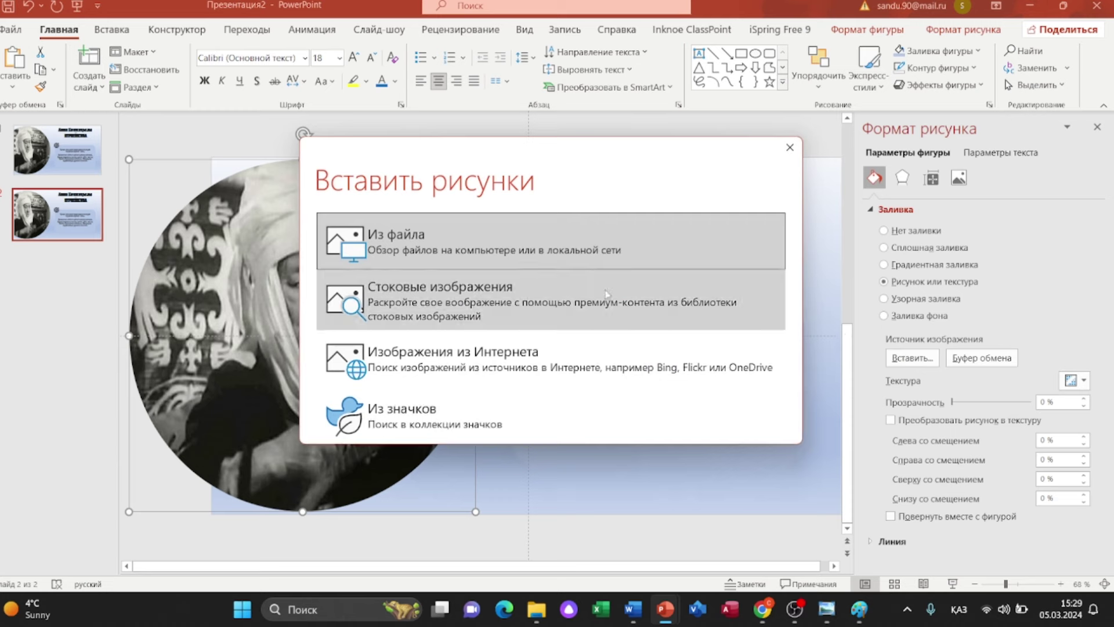
click(376, 266)
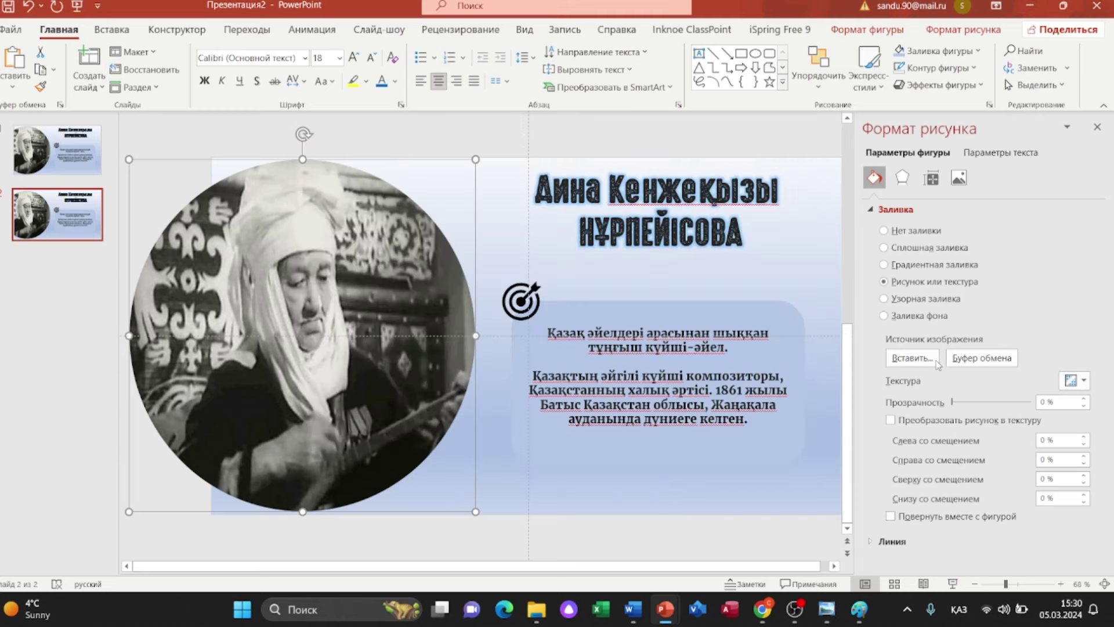
click(937, 365)
click(394, 248)
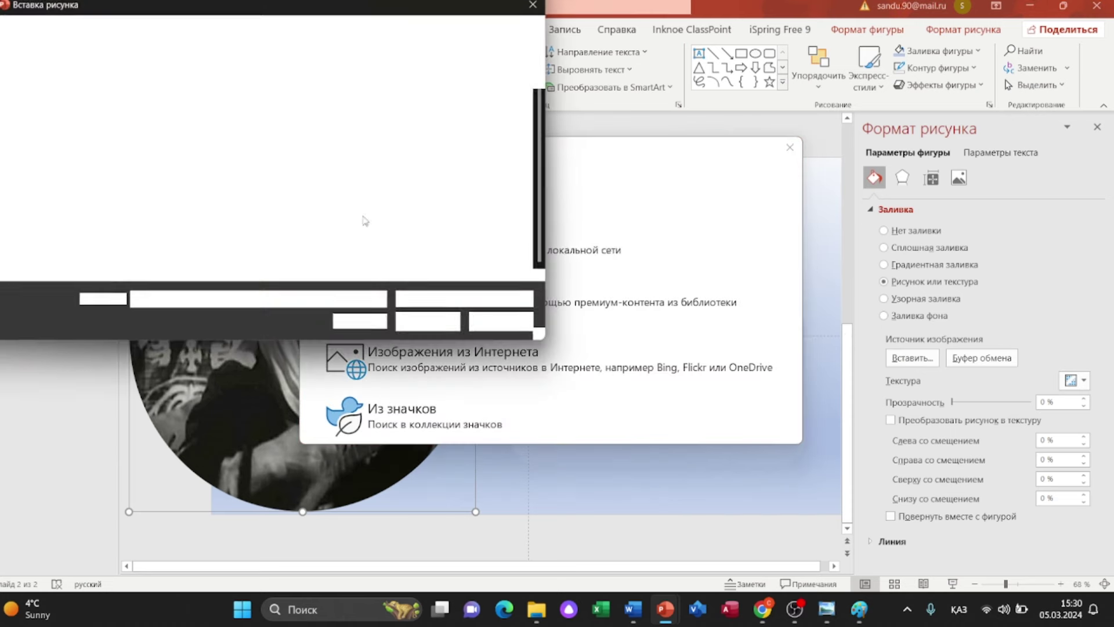
double_click(325, 154)
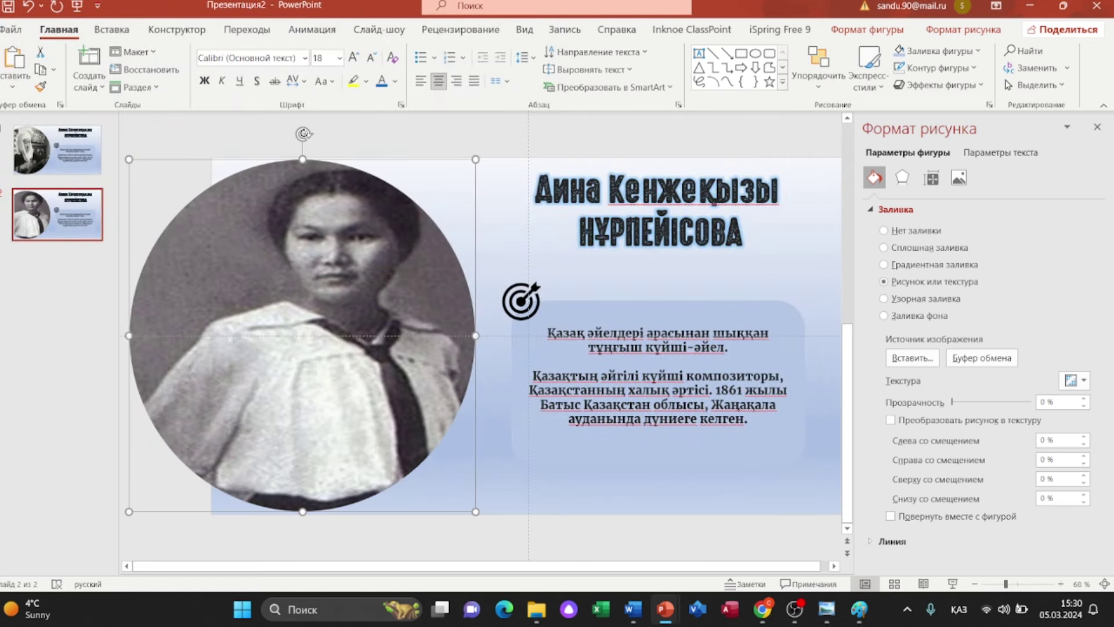
click(1096, 127)
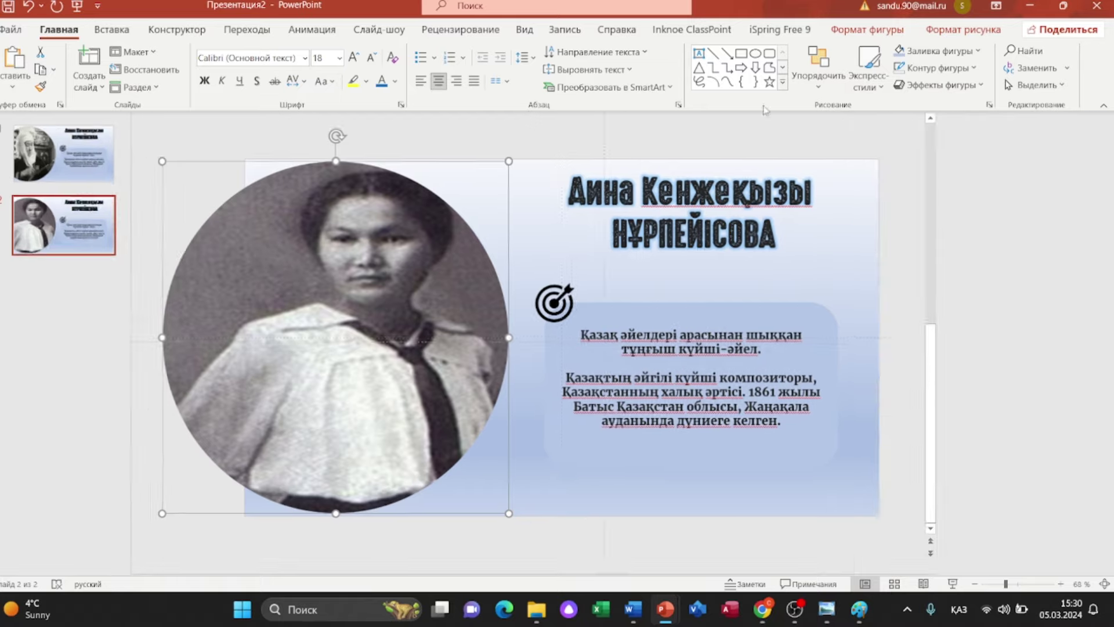
Step: Tilt the new circular portrait by rotating it
click(432, 145)
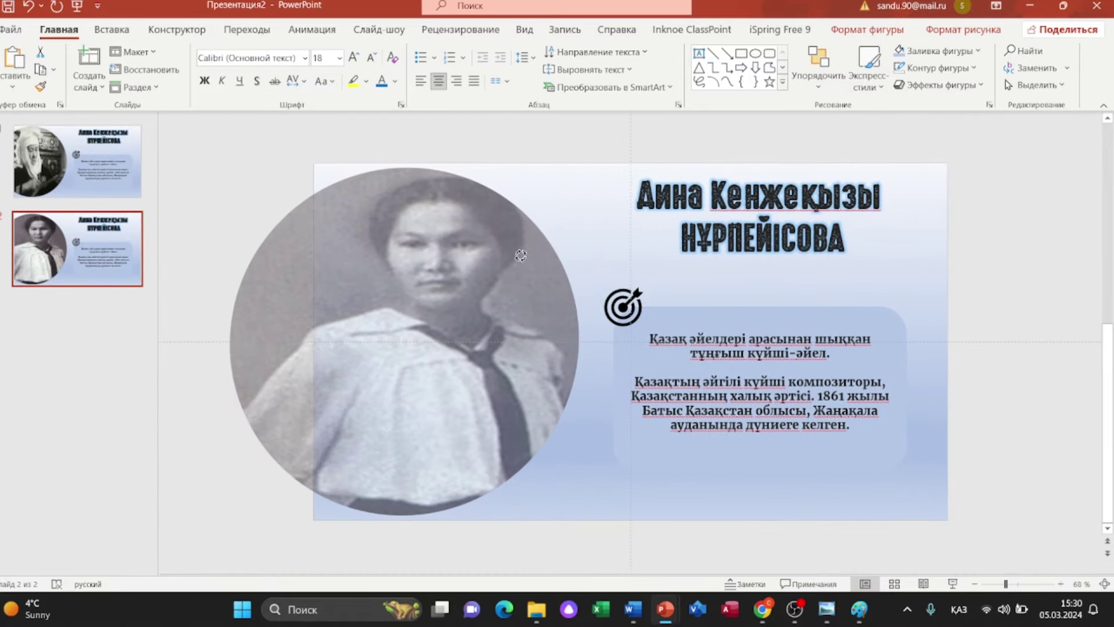
drag(520, 255, 519, 256)
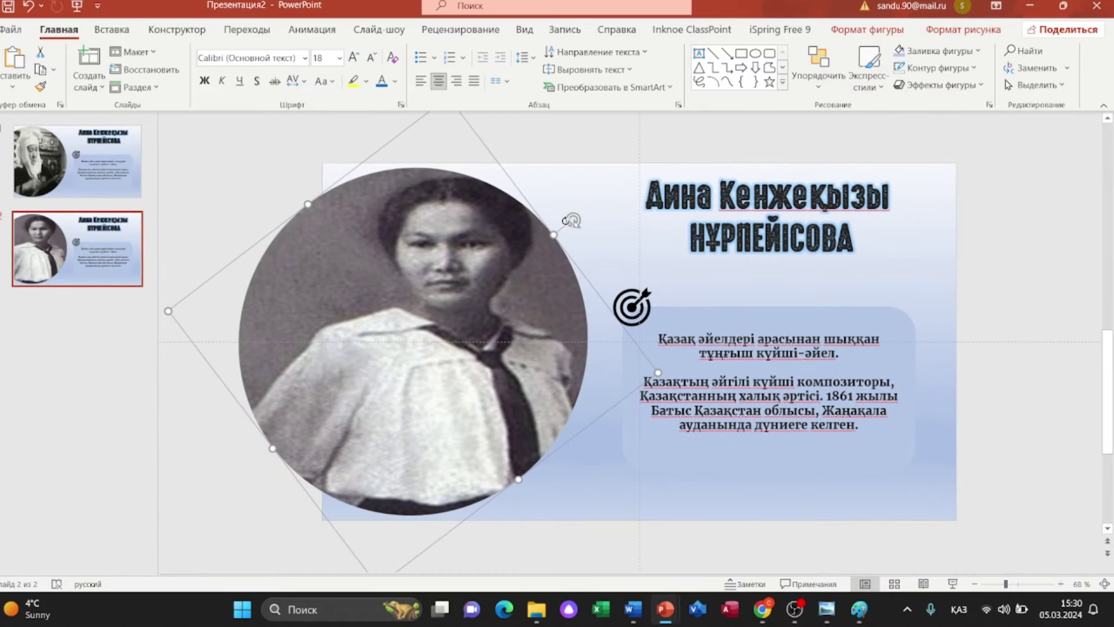
drag(573, 220, 589, 263)
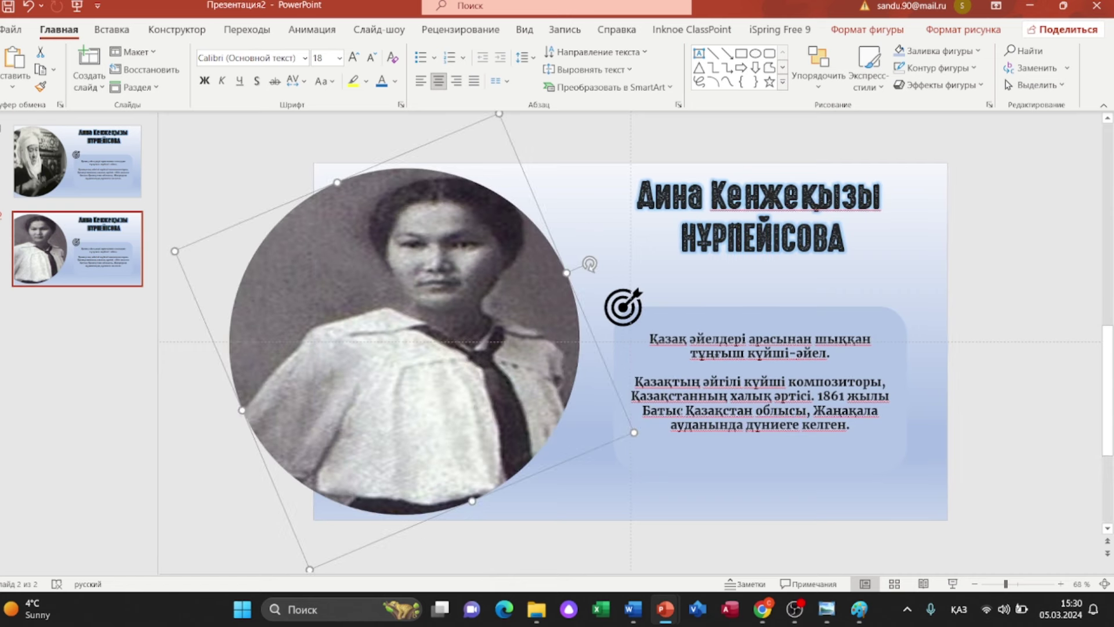
Step: Paste the doctor's name and biography onto slide 2 and set the target icon at the text's top-right
mouse_move(665, 608)
click(603, 525)
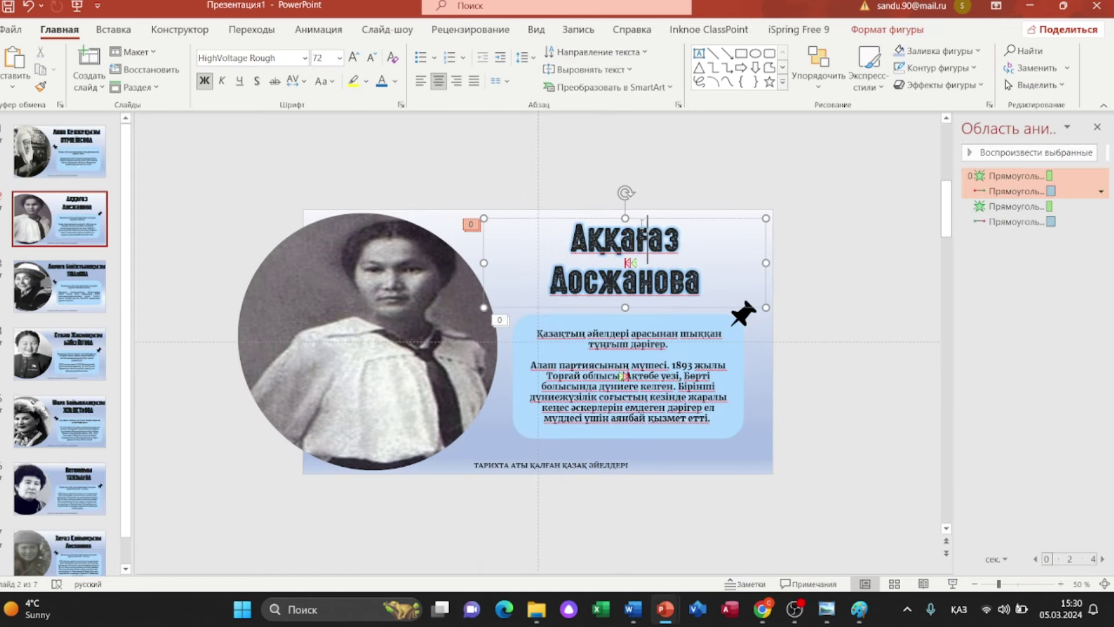
key(ctrl+v)
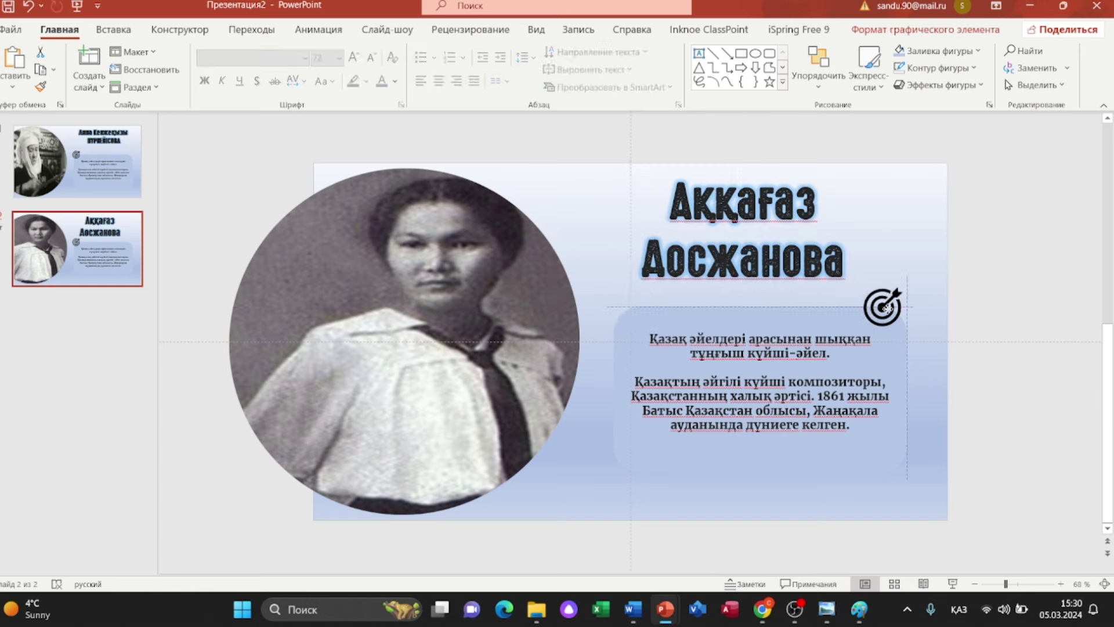
drag(689, 300, 899, 312)
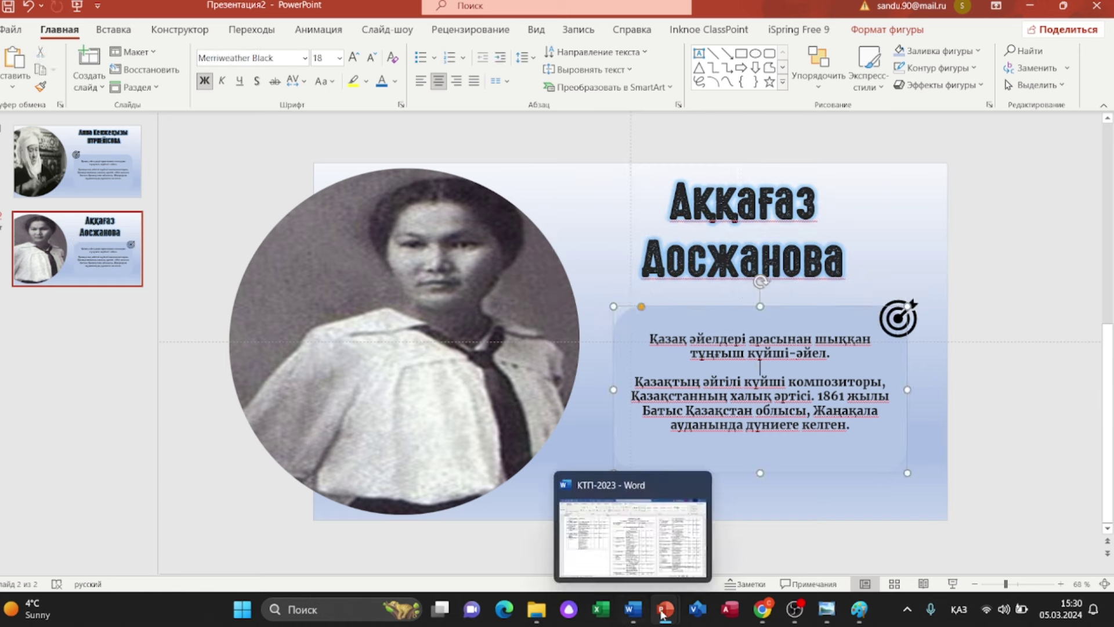
click(576, 491)
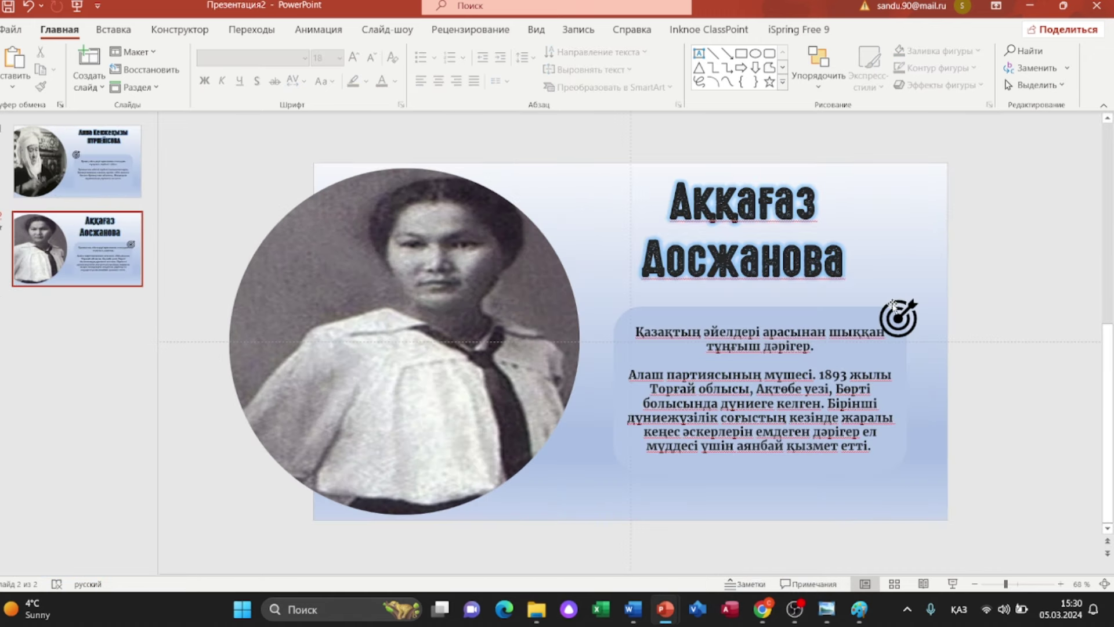
drag(893, 304, 901, 298)
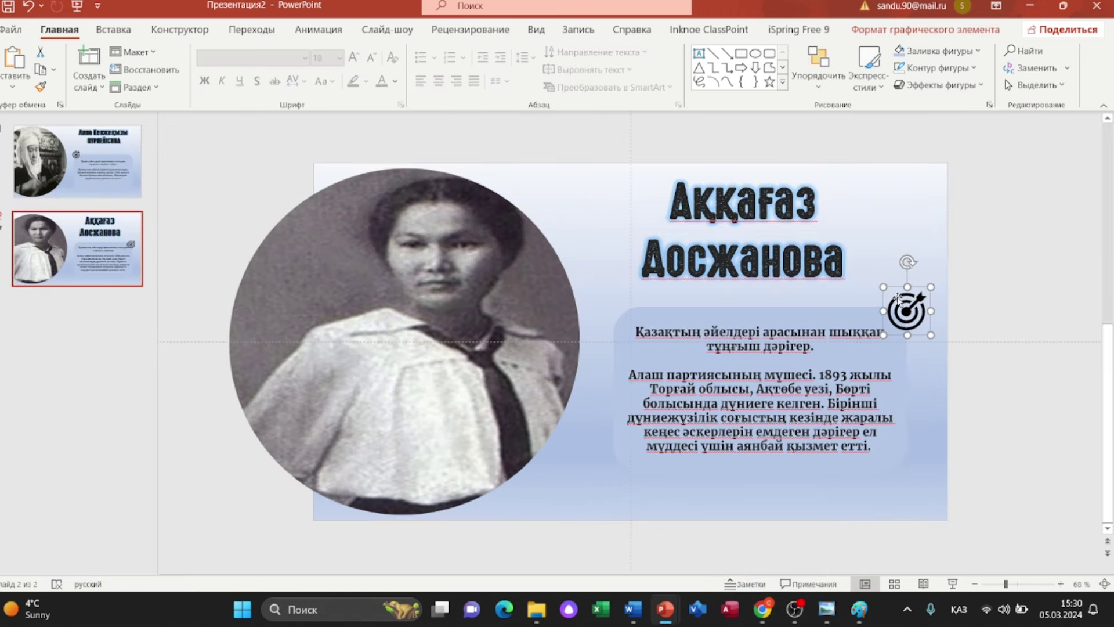
Step: Duplicate slide 2 as slide 3 and fill its circle with the portrait of a woman in a hat
right_click(97, 246)
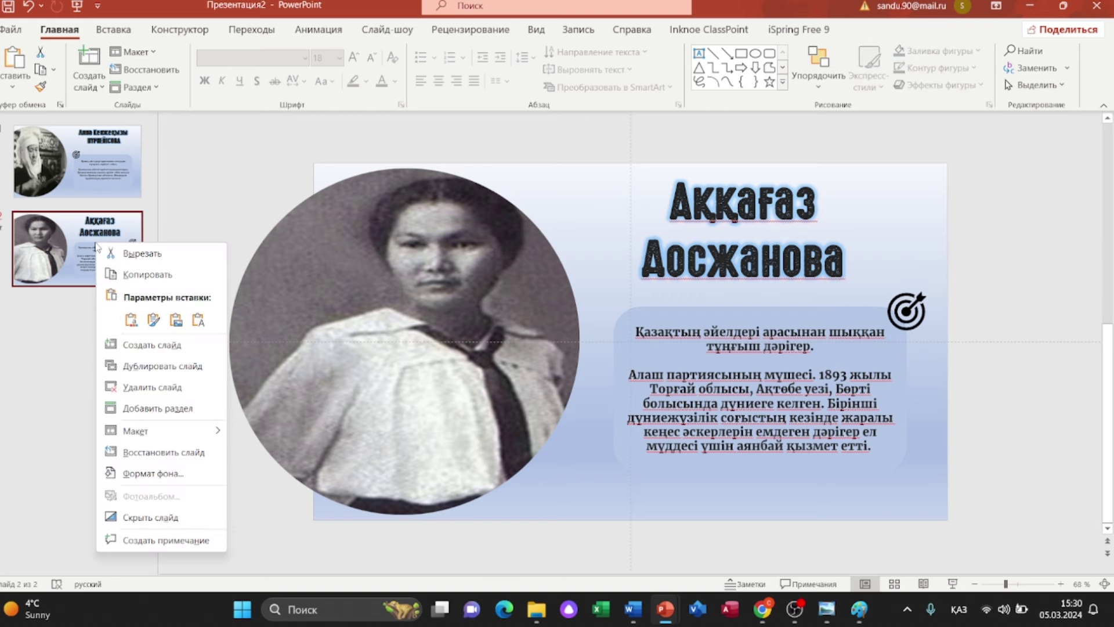
click(169, 369)
click(456, 311)
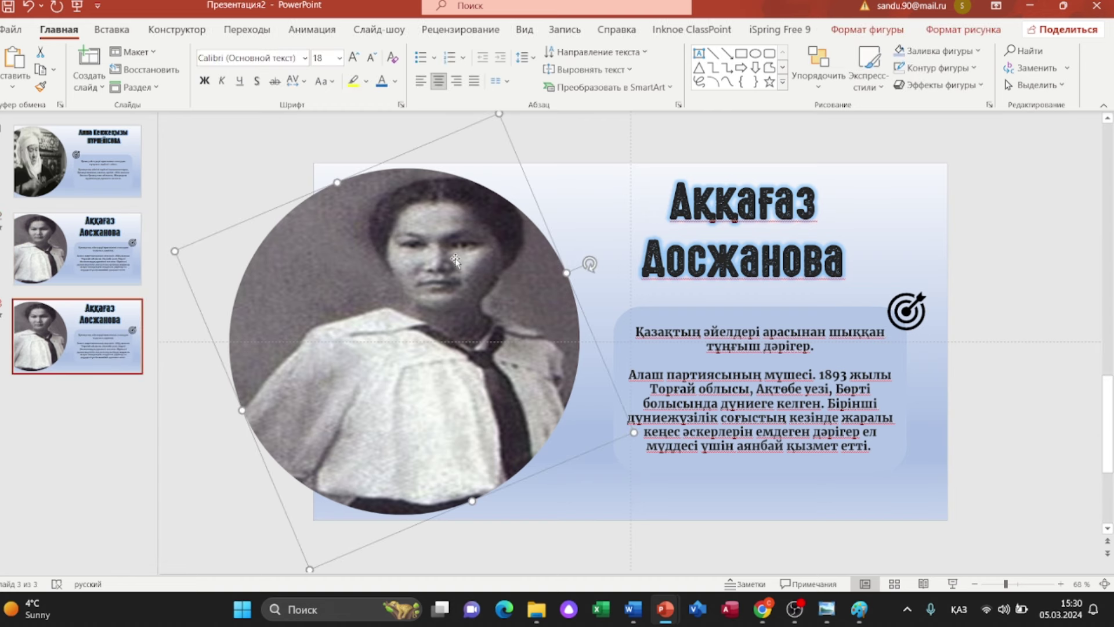
right_click(455, 258)
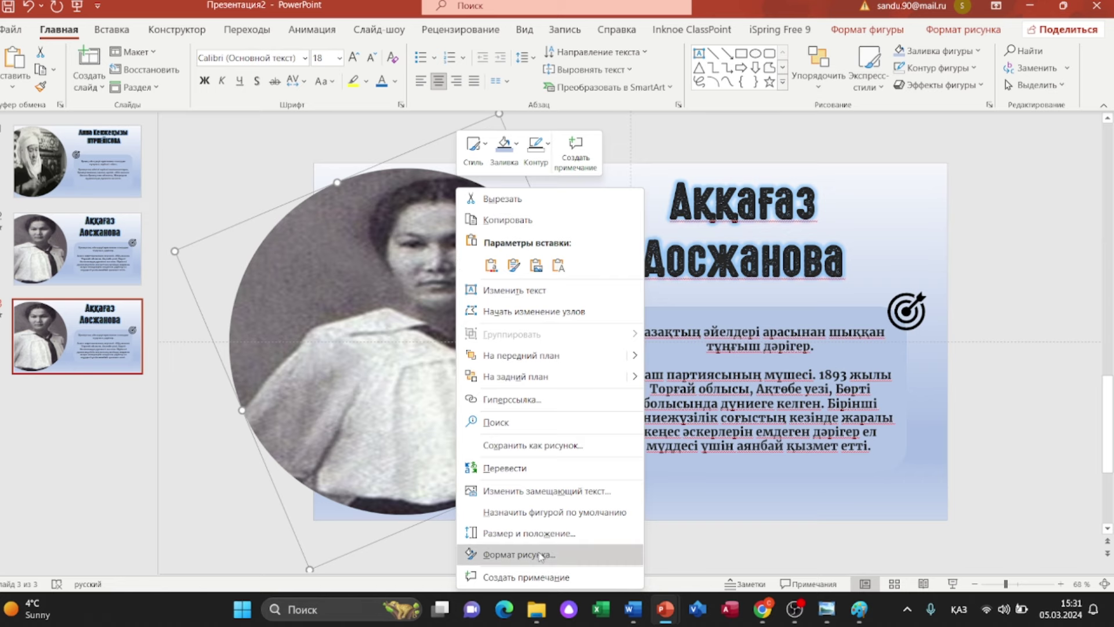
click(543, 555)
click(873, 177)
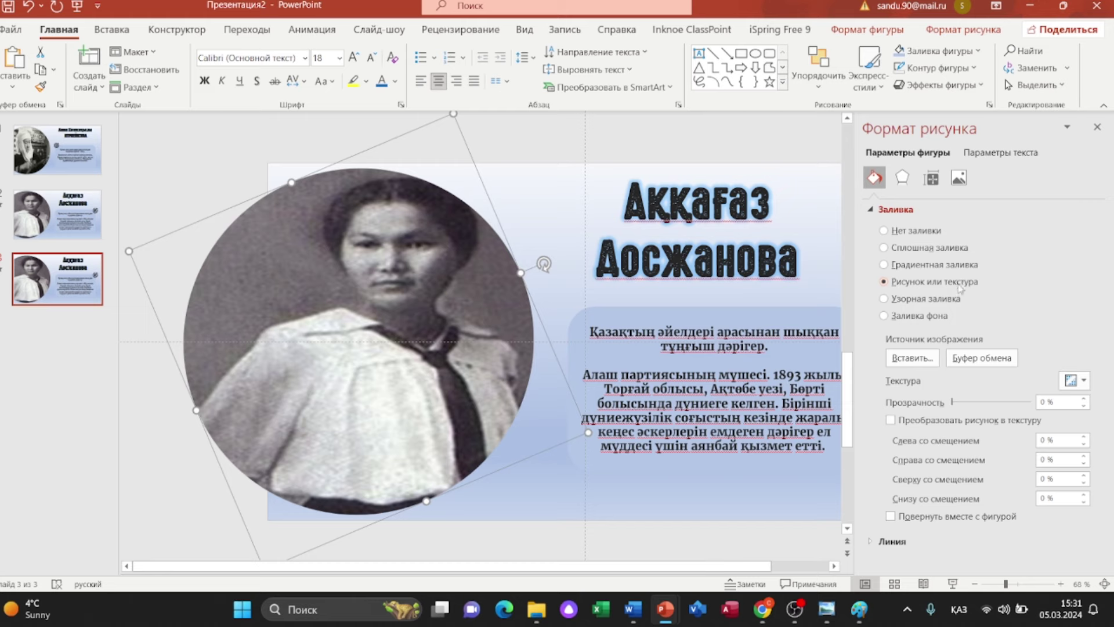
click(910, 358)
click(464, 239)
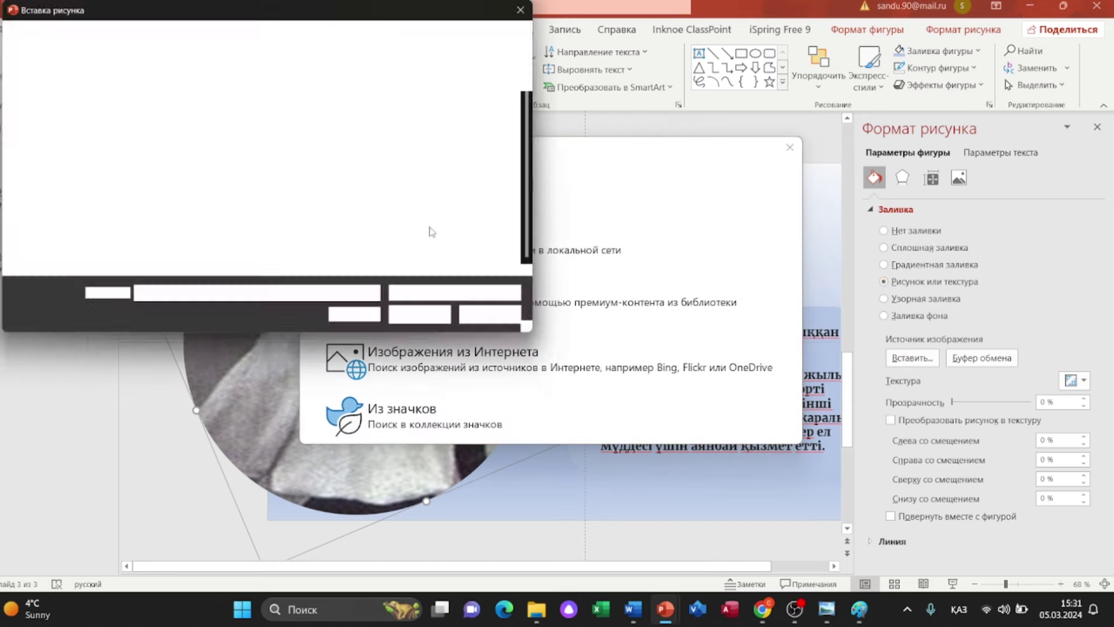
double_click(240, 119)
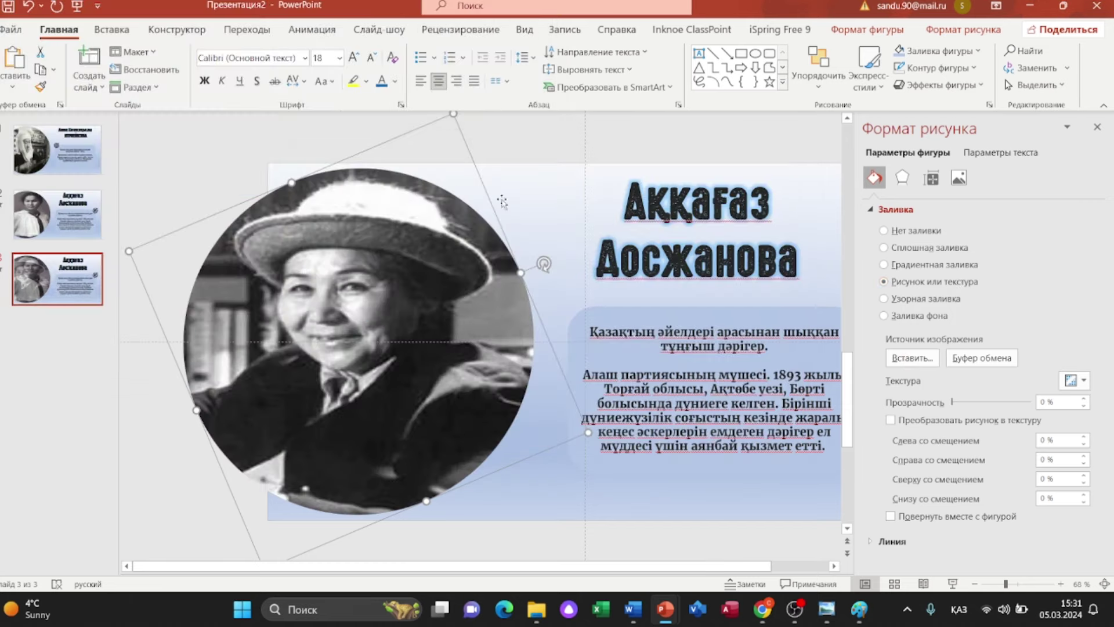
mouse_move(545, 264)
mouse_down()
mouse_move(480, 186)
mouse_move(340, 149)
mouse_move(127, 239)
mouse_up()
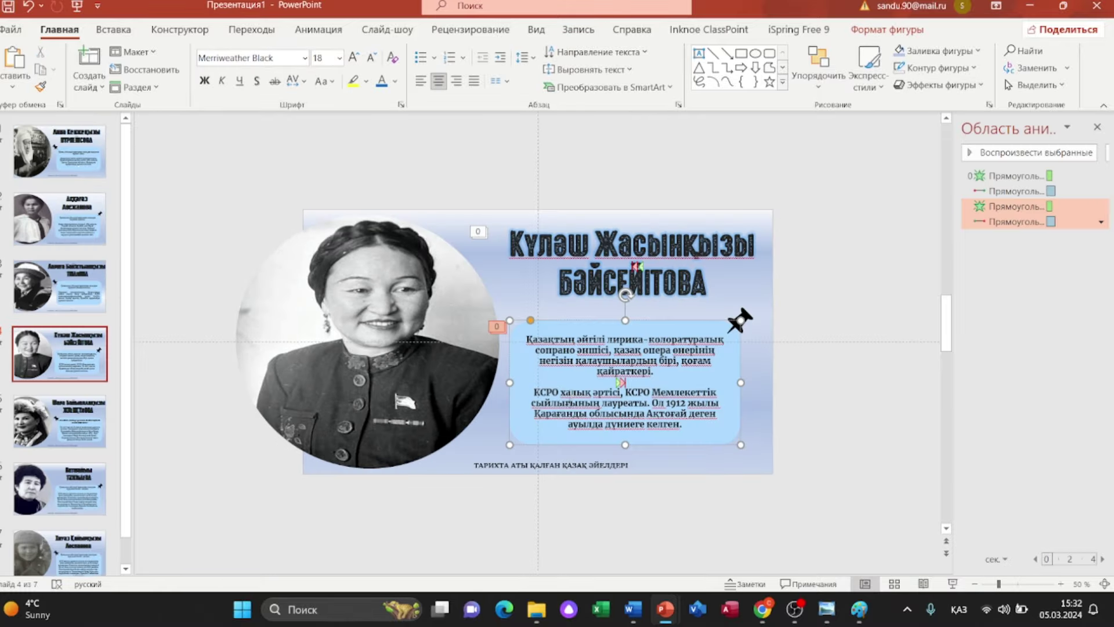
Step: Duplicate slide 4 in the new deck to create slide 5
click(747, 559)
right_click(70, 417)
click(149, 246)
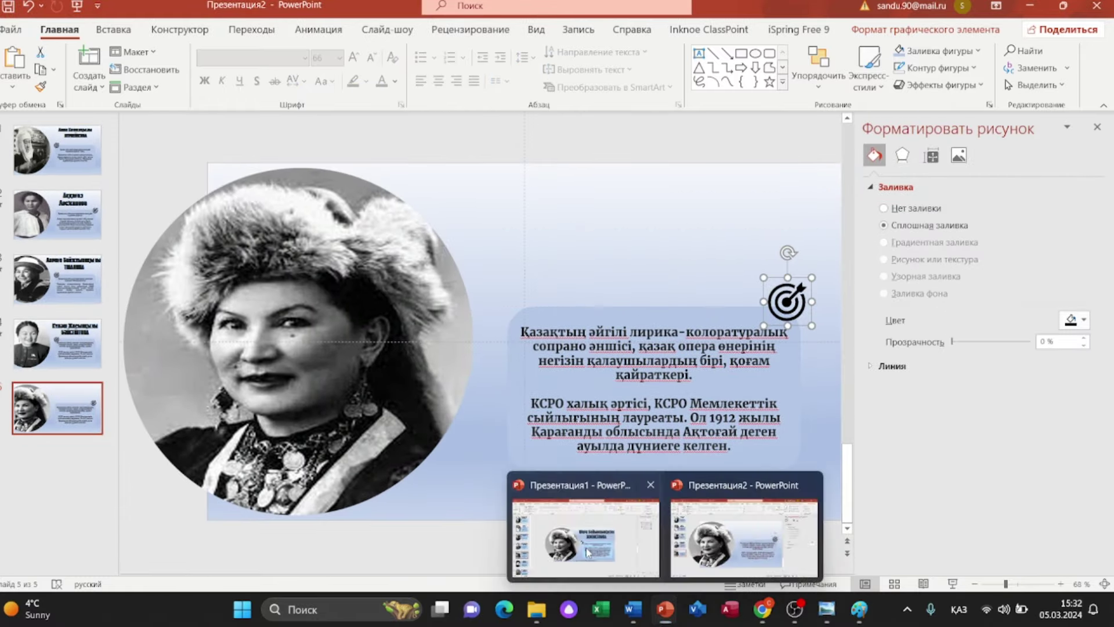
Step: Fill slide 5's circular portrait with the geologist's photo from file
click(586, 540)
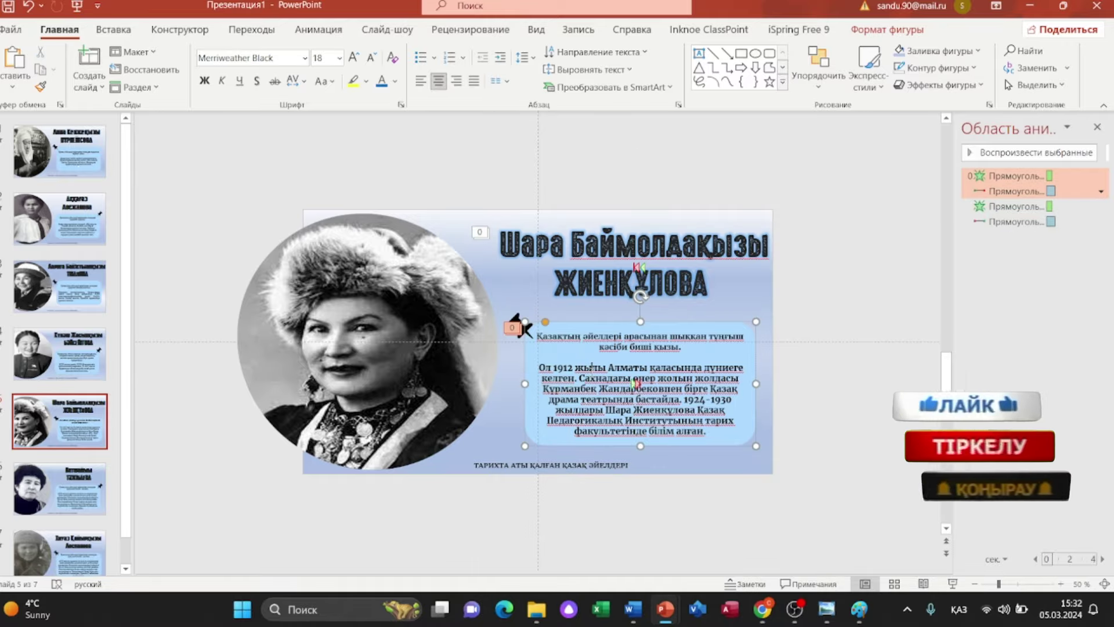
click(742, 548)
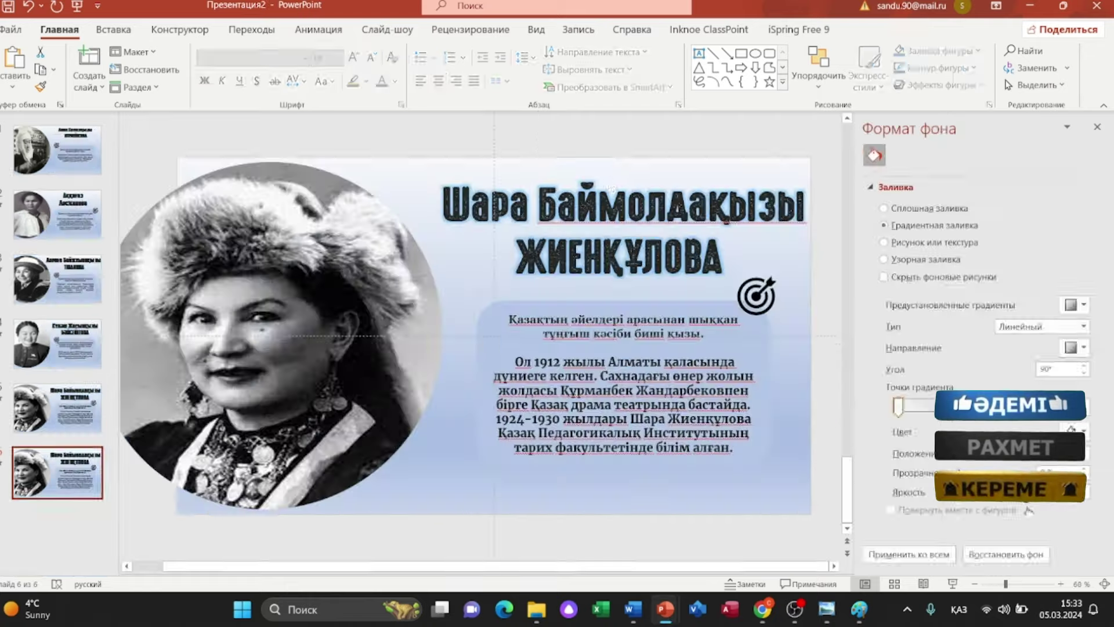
click(279, 337)
click(911, 358)
click(485, 221)
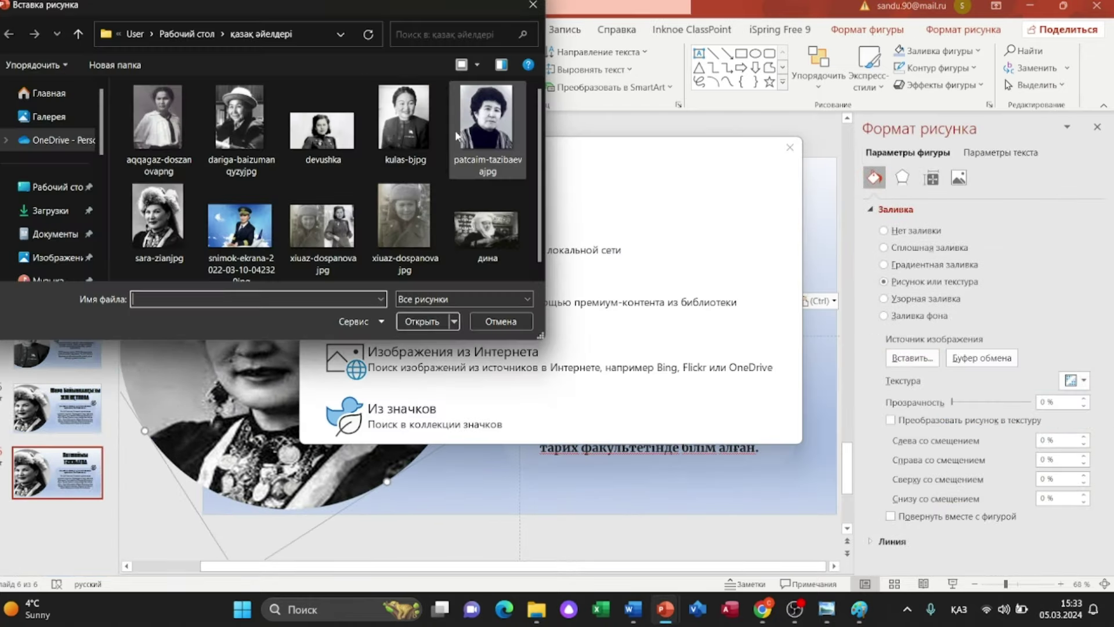
double_click(486, 116)
mouse_move(665, 608)
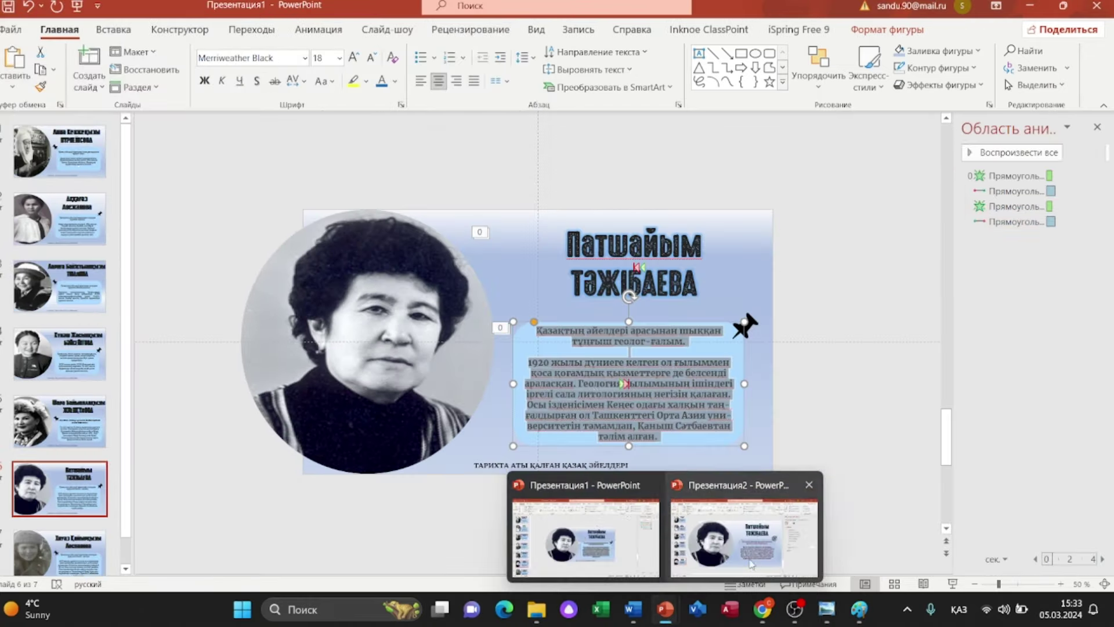
Step: Paste the biography and the woman's name, moving the target icon left of the text
click(752, 563)
key(ctrl+v)
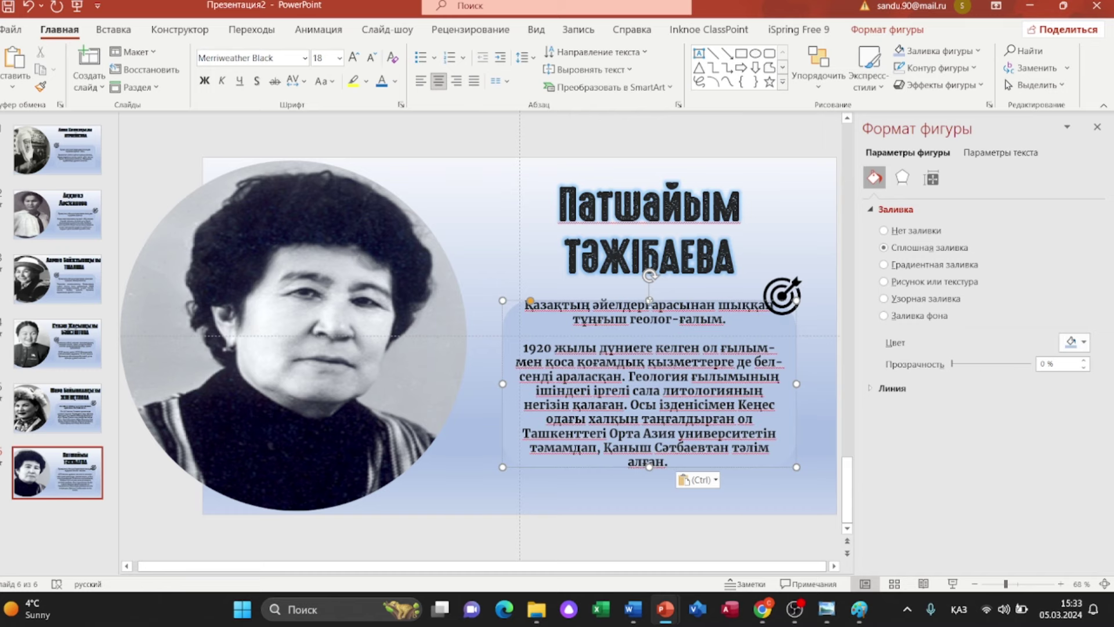
drag(781, 296, 510, 298)
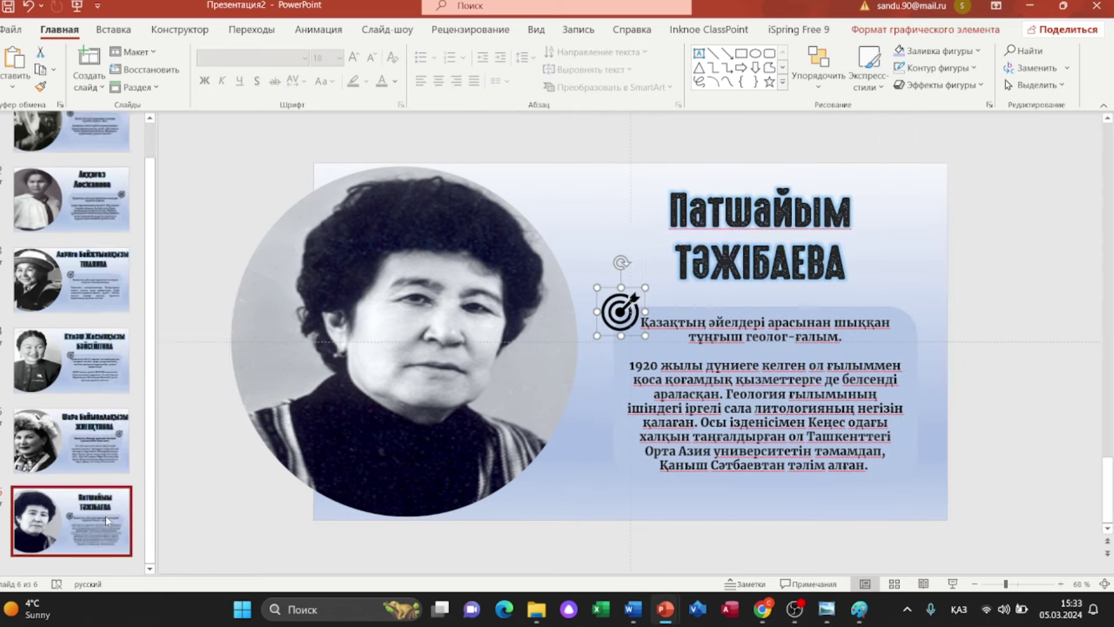
click(587, 539)
mouse_move(665, 609)
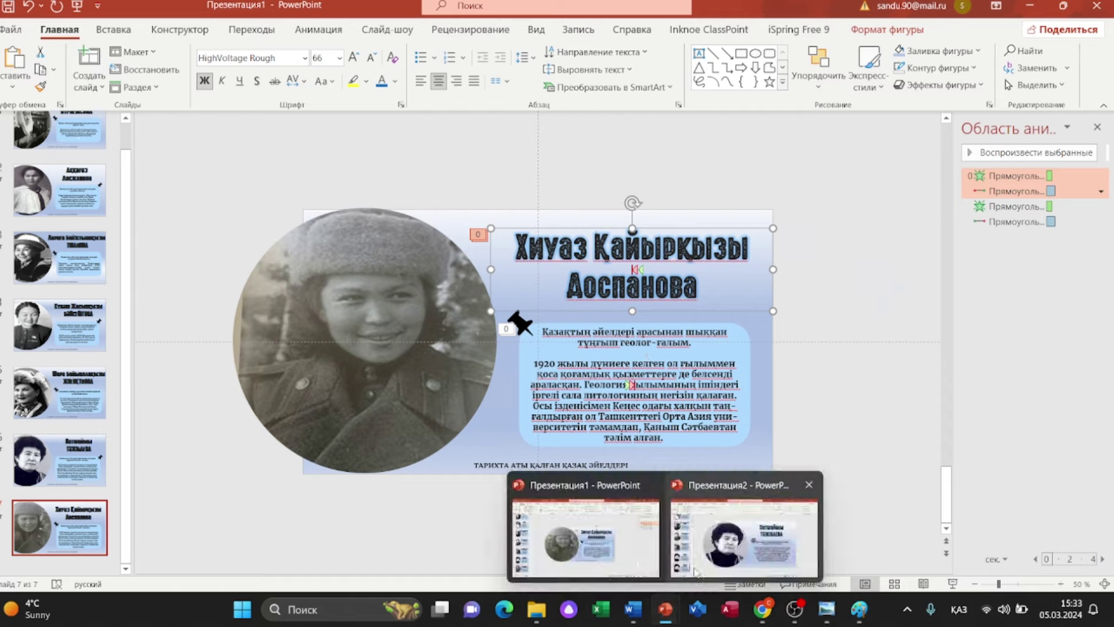
click(743, 540)
text(Хиуаз Қайырқызы Доспанова)
Step: Undo the icon move and refill the circle with the devushka photo via Format Picture
click(586, 540)
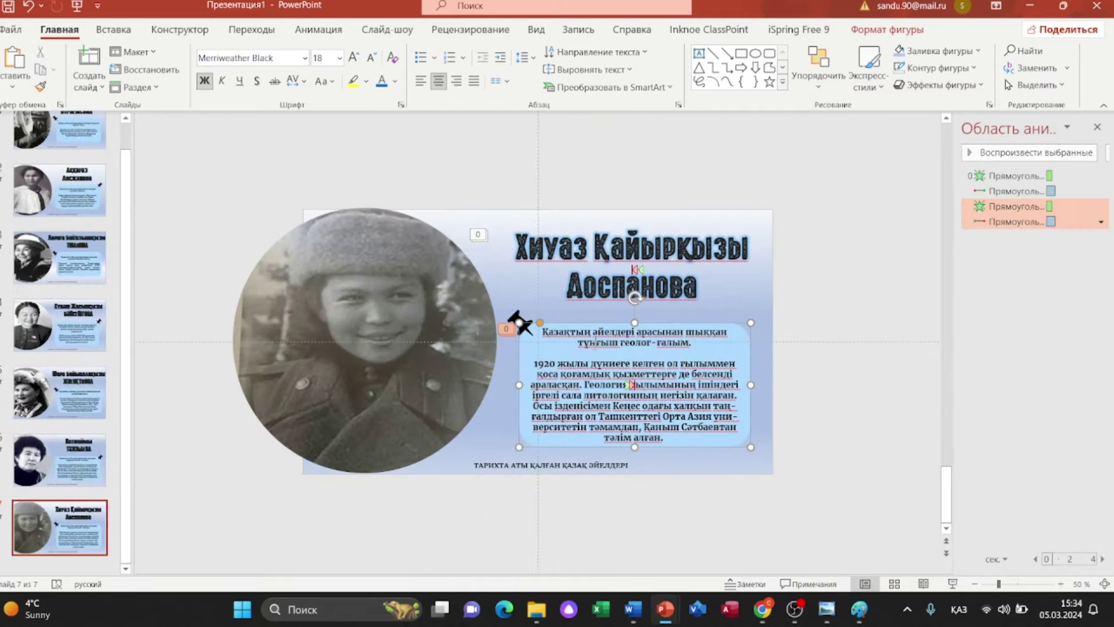
click(835, 551)
key(ctrl+z)
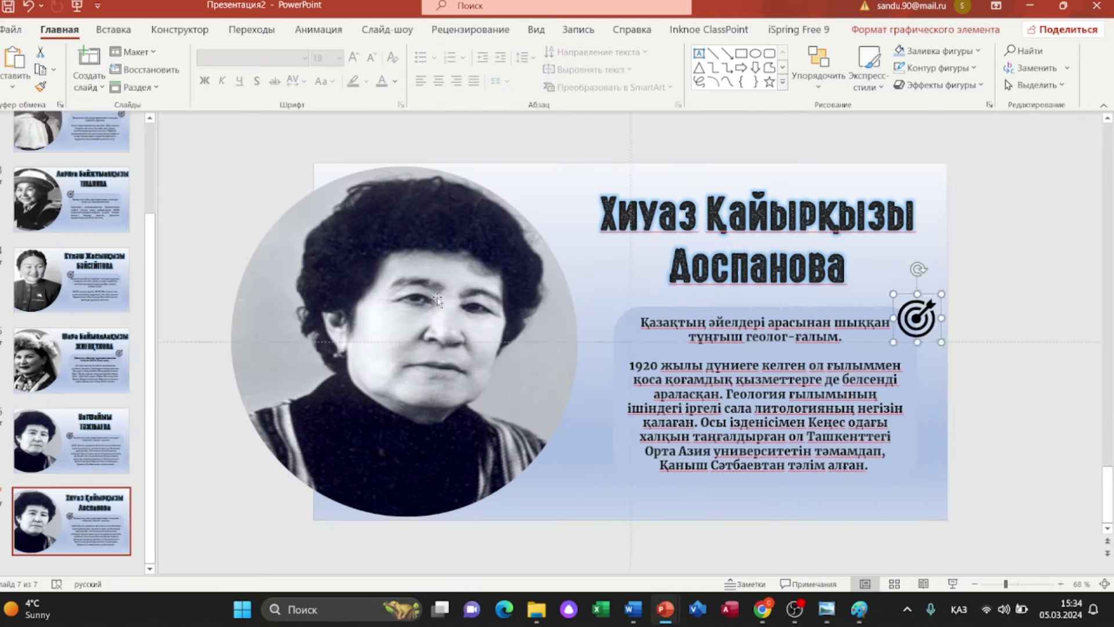
right_click(428, 174)
click(497, 516)
click(875, 177)
click(884, 282)
click(911, 358)
click(373, 237)
double_click(323, 132)
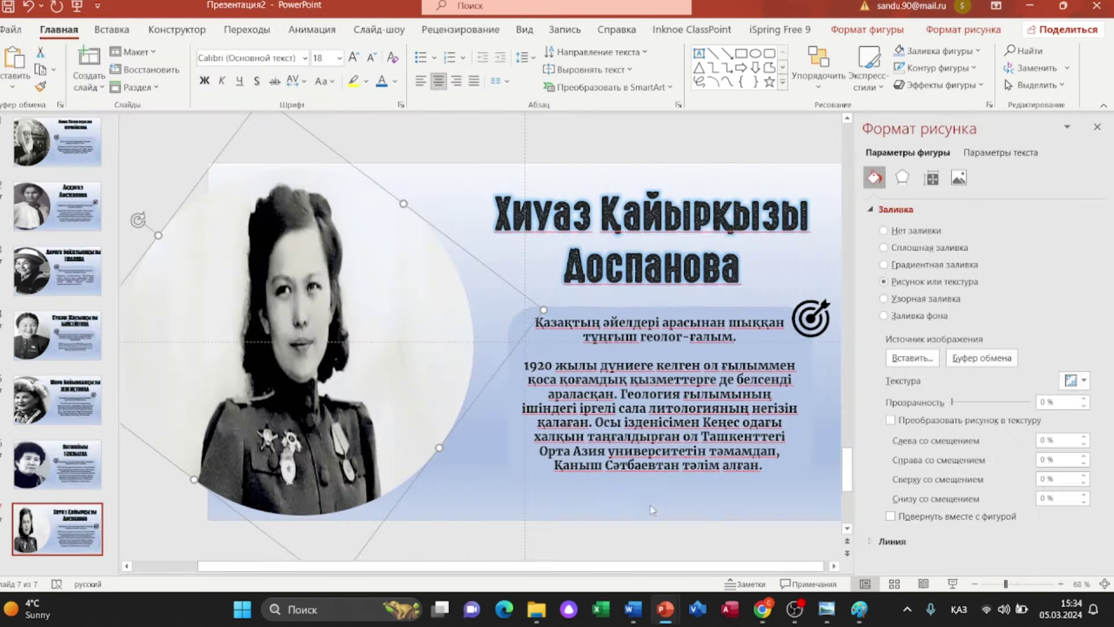
click(1097, 127)
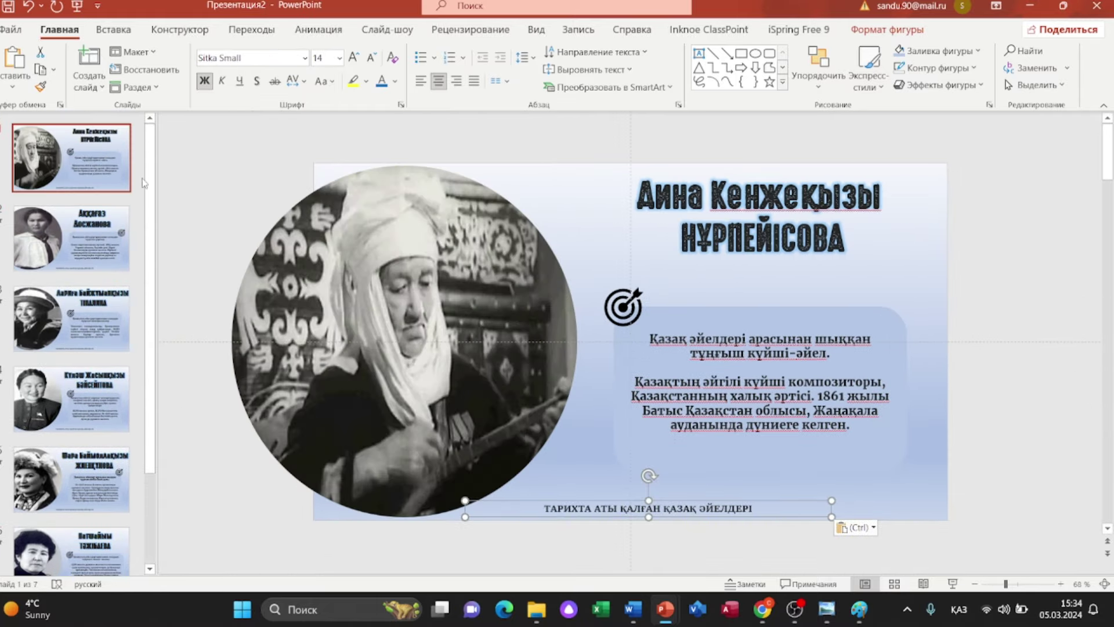
Step: Select the whole range of slides in the slide list with Shift-click
drag(150, 192, 155, 390)
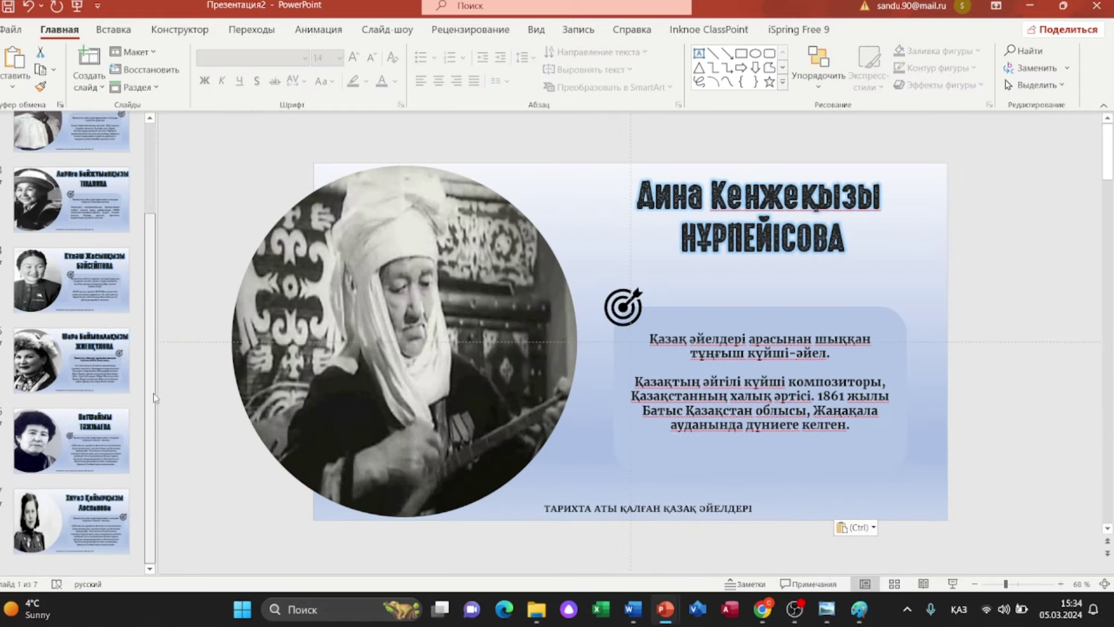
scroll(154, 398, up, 10)
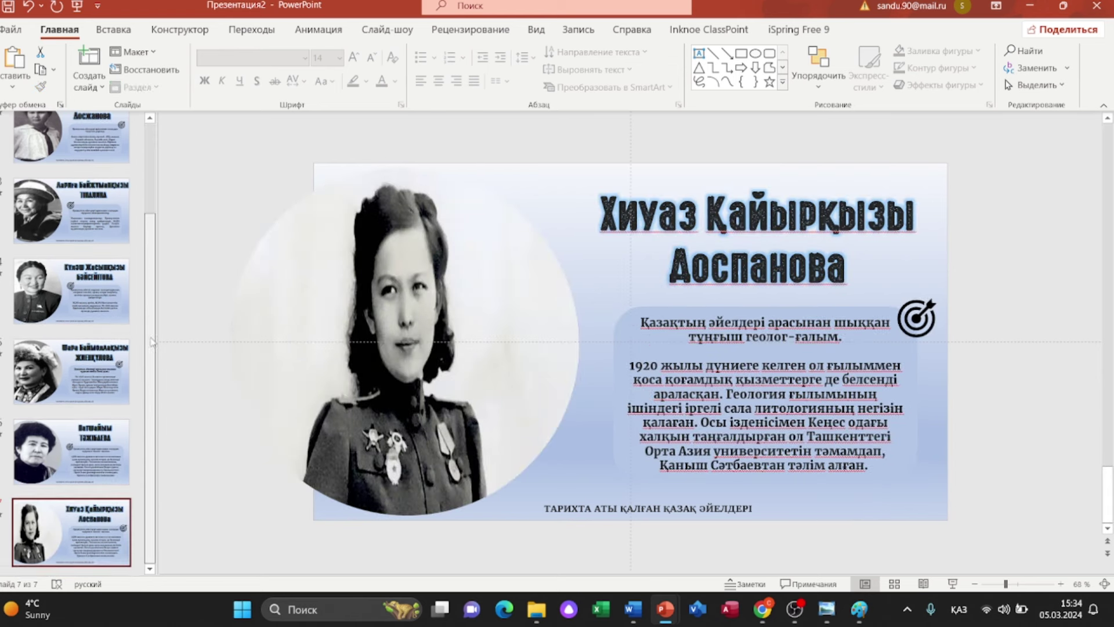
scroll(75, 349, down, 5)
click(99, 518)
shift+click(61, 193)
scroll(150, 200, up, 1)
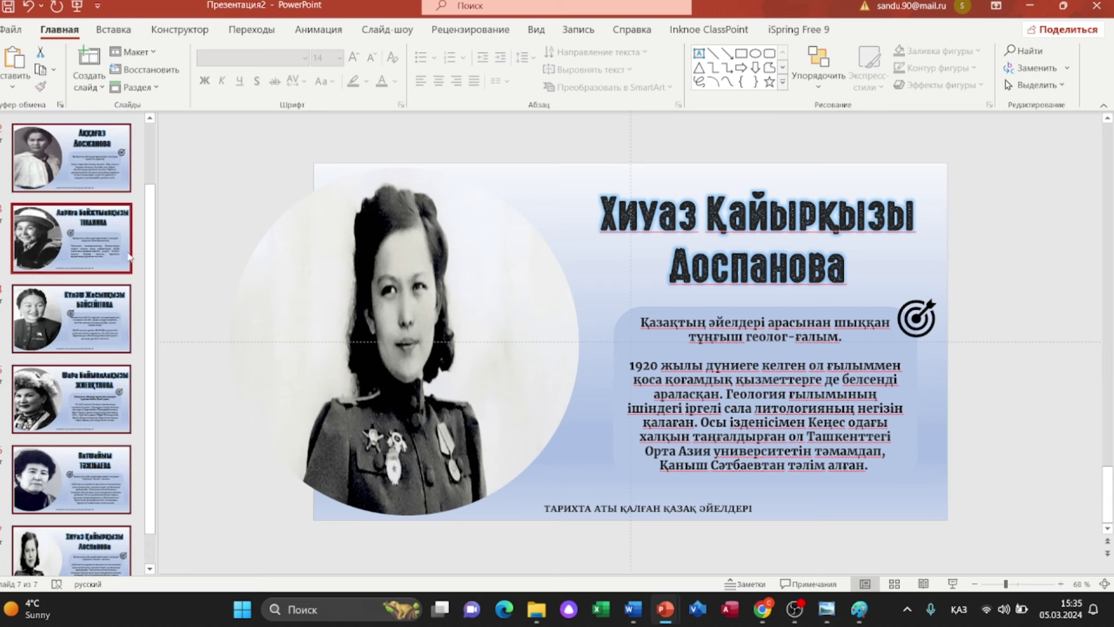
scroll(148, 294, up, 2)
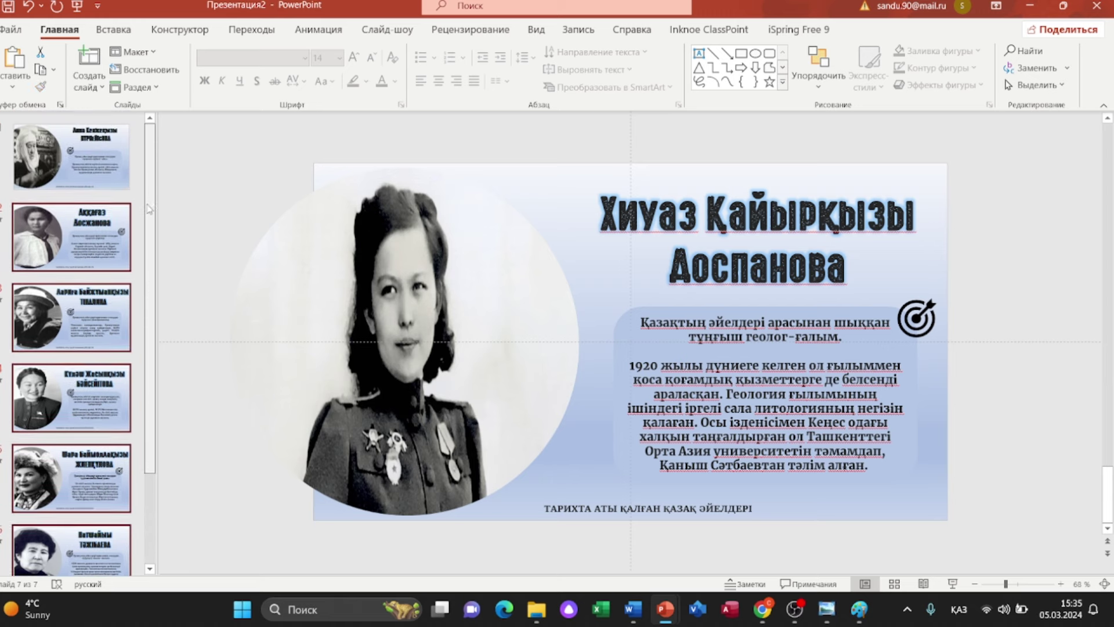
Step: Apply the Morph (Трансформация) transition to the selected slides
click(259, 32)
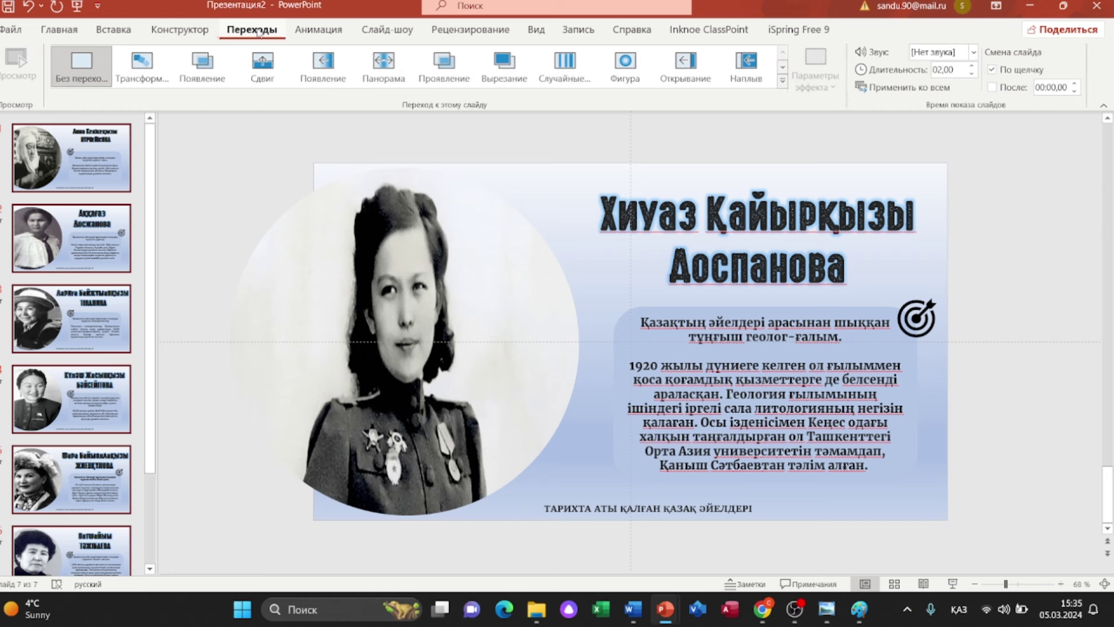
click(141, 66)
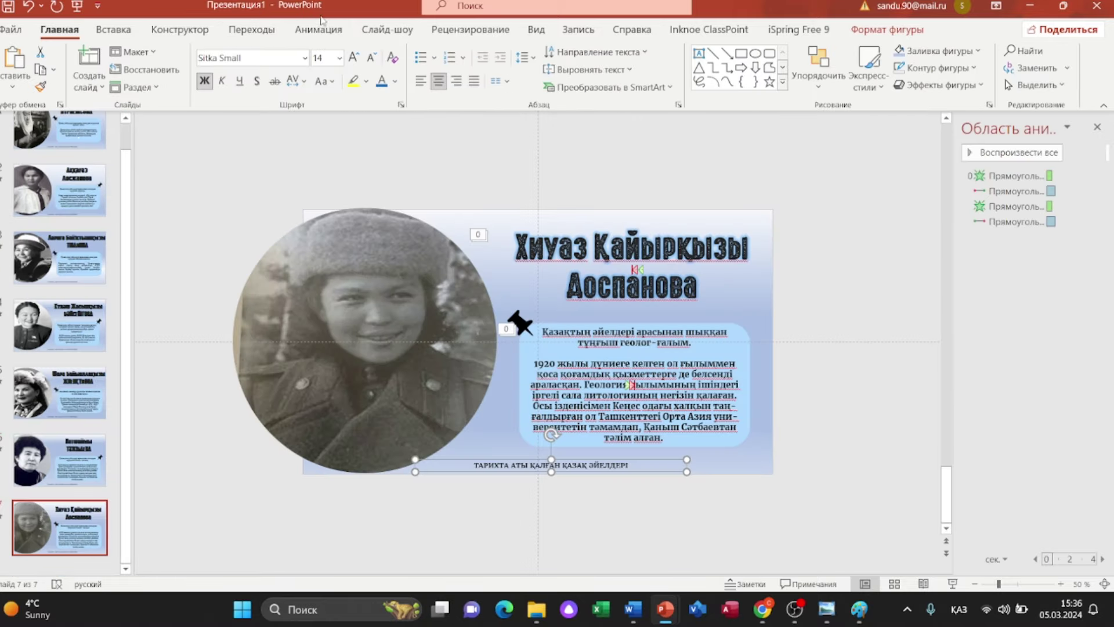
Step: Preview the Бәйсейітова slide's animations with Просмотр
click(319, 29)
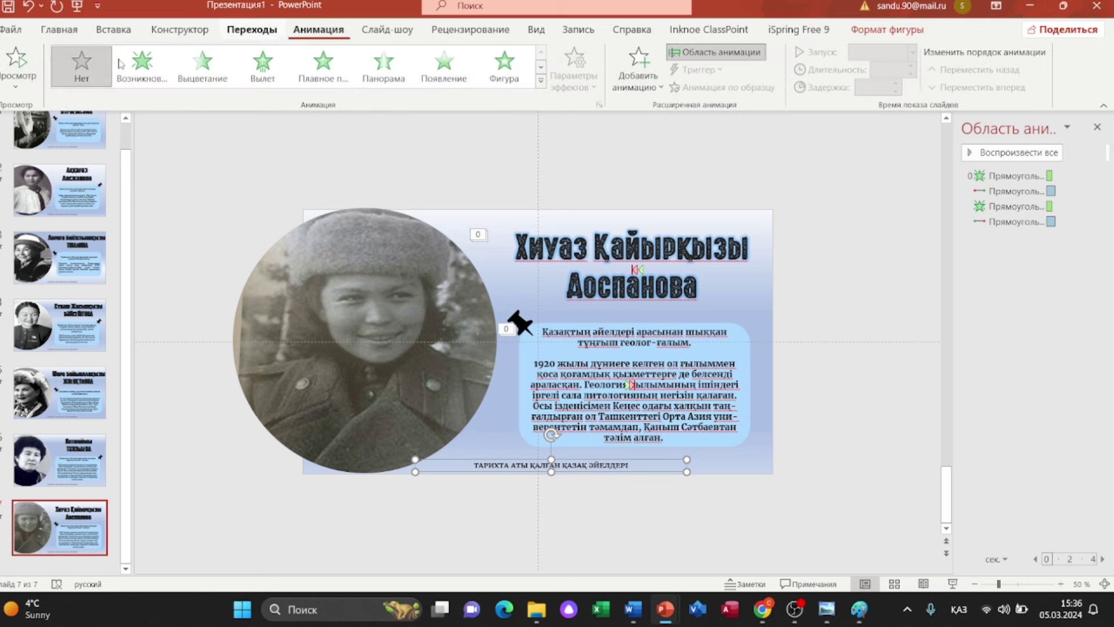
click(8, 92)
click(41, 107)
Step: Preview slide 4's animations, then bring up the 'дайын анимациялар' deck
click(49, 332)
click(22, 85)
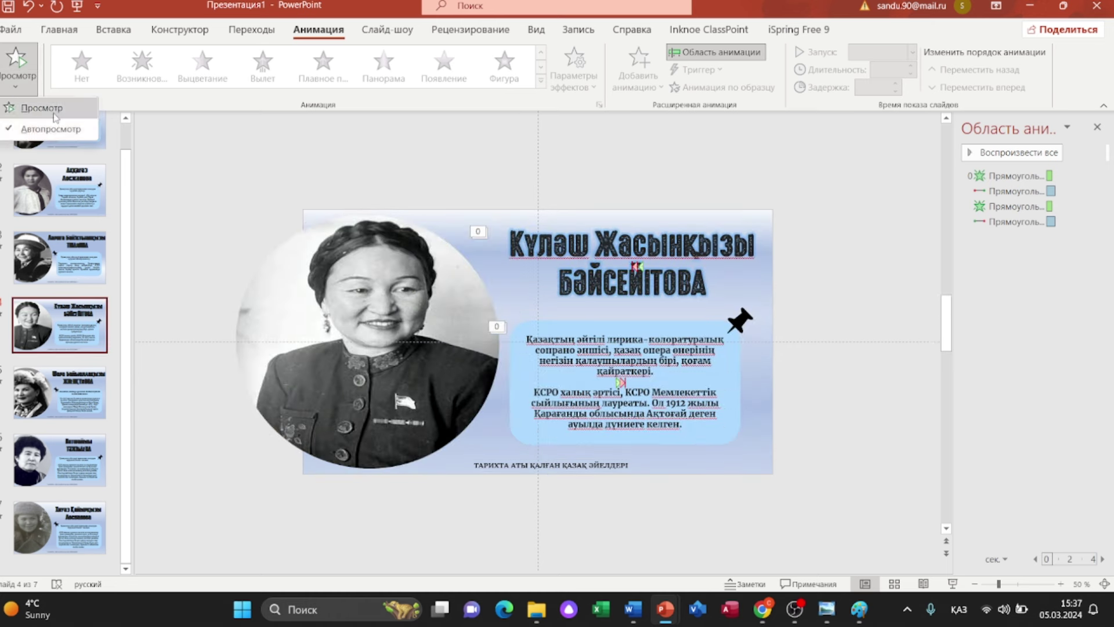
click(41, 108)
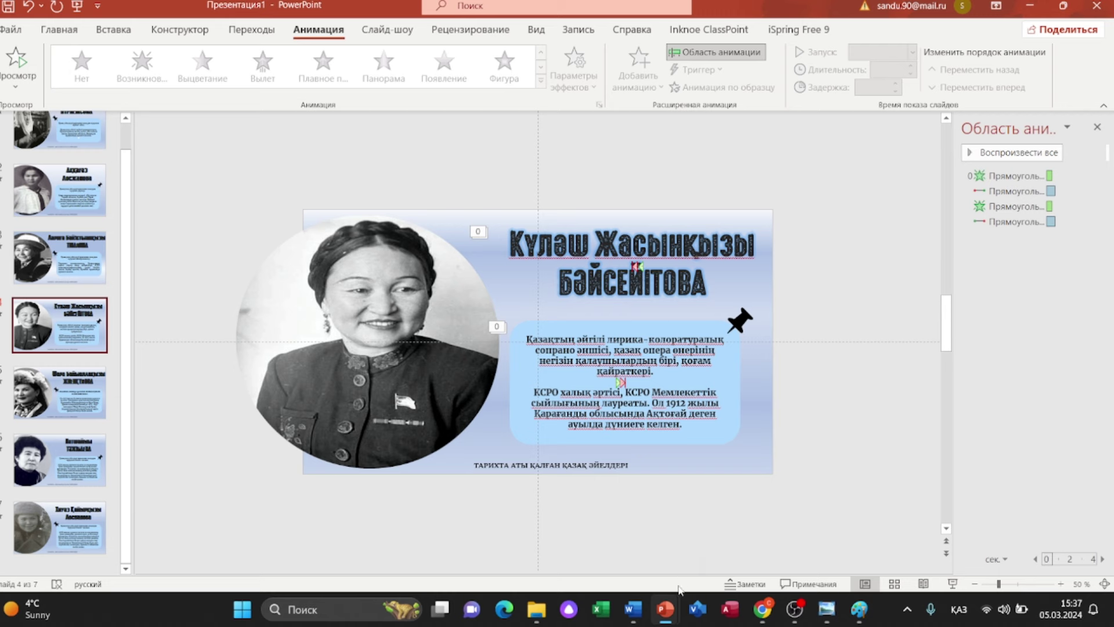
mouse_move(665, 608)
click(793, 540)
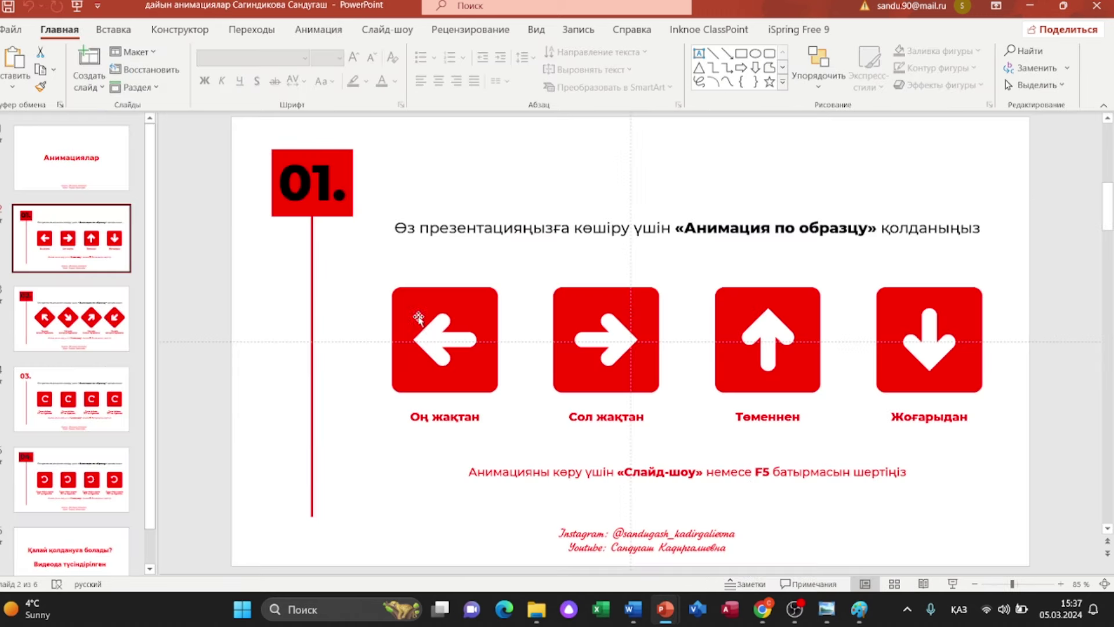
Step: Copy the left arrow's entrance animation with Анимация по образцу into Презентация2
click(452, 306)
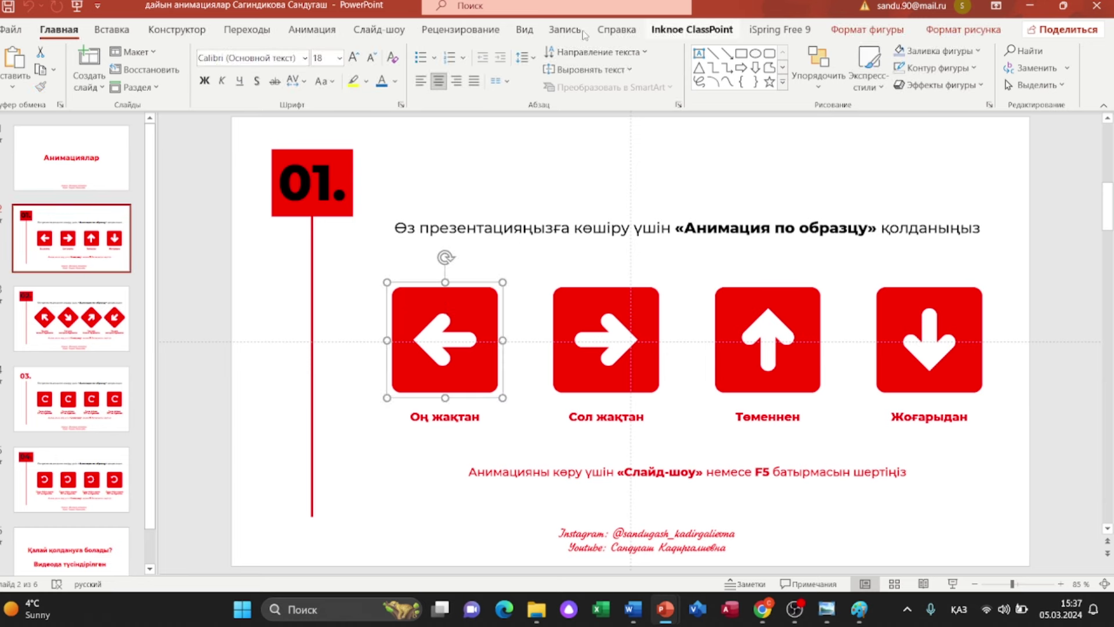
click(334, 32)
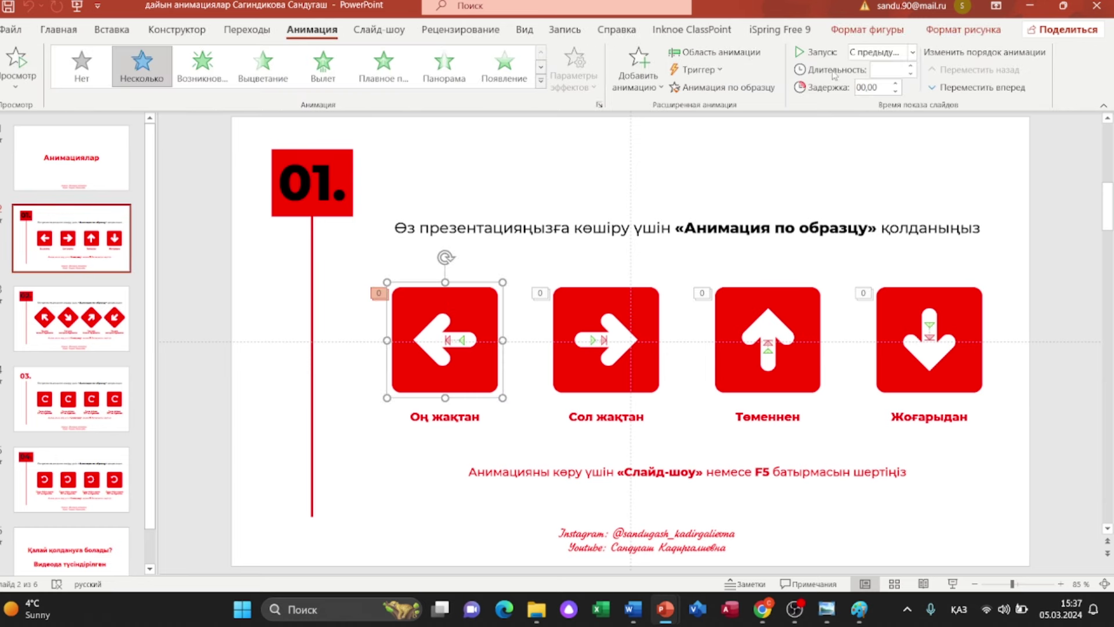
click(724, 88)
mouse_move(665, 609)
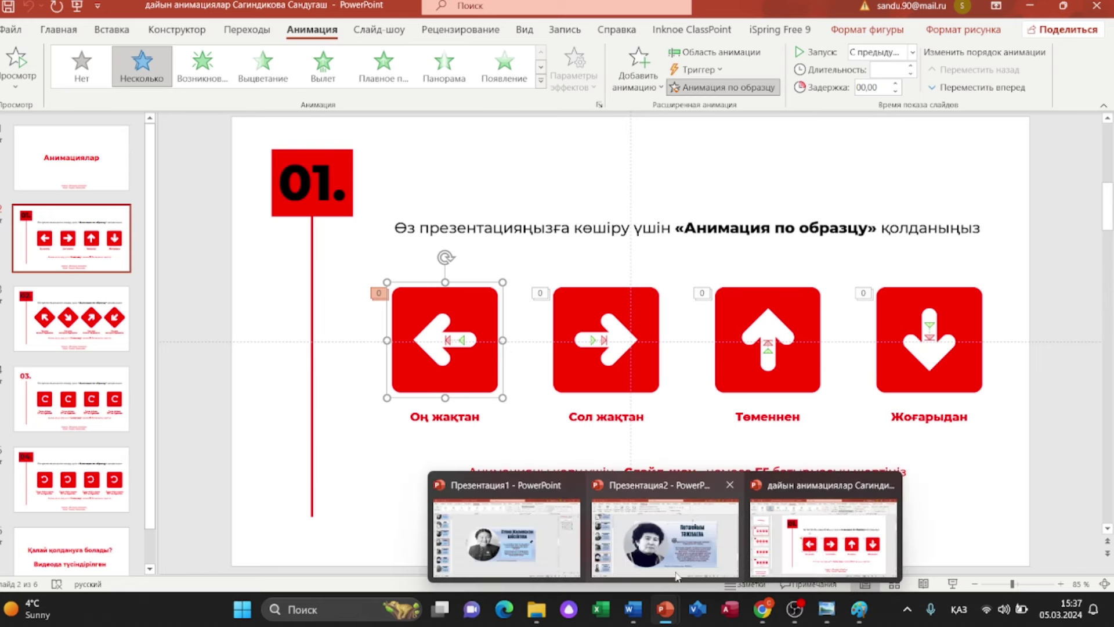
click(673, 536)
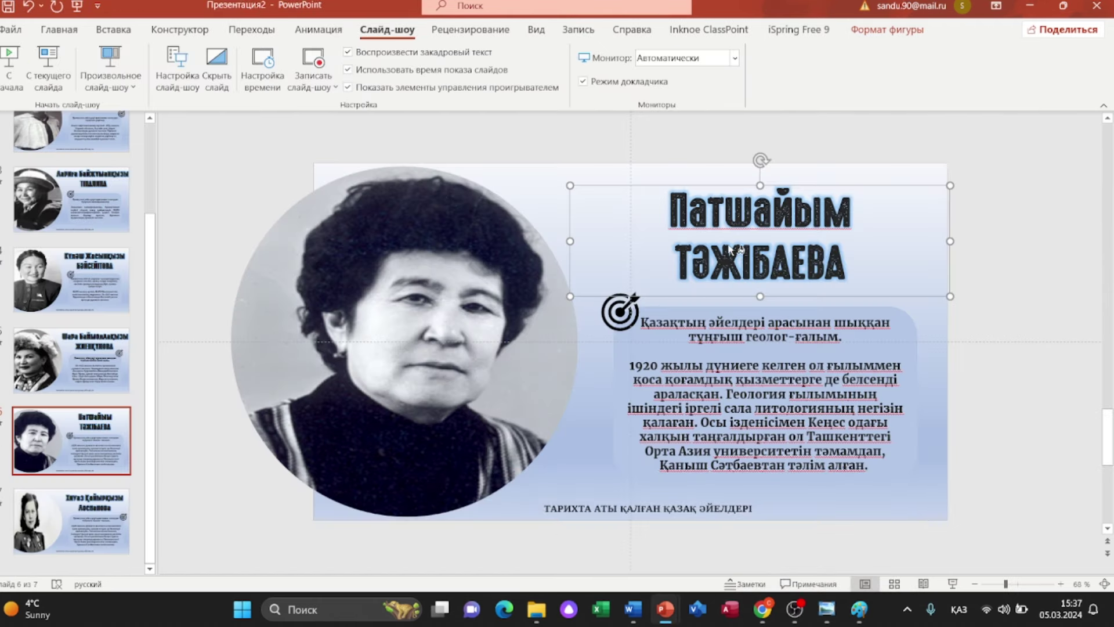
scroll(467, 344, down, 1)
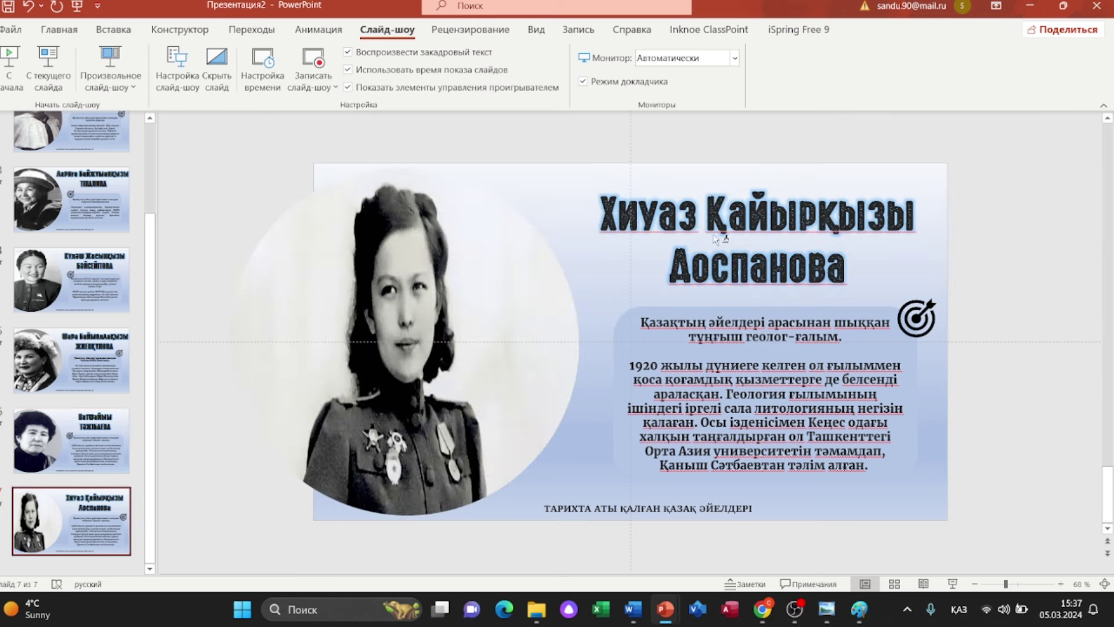
click(785, 220)
mouse_move(665, 608)
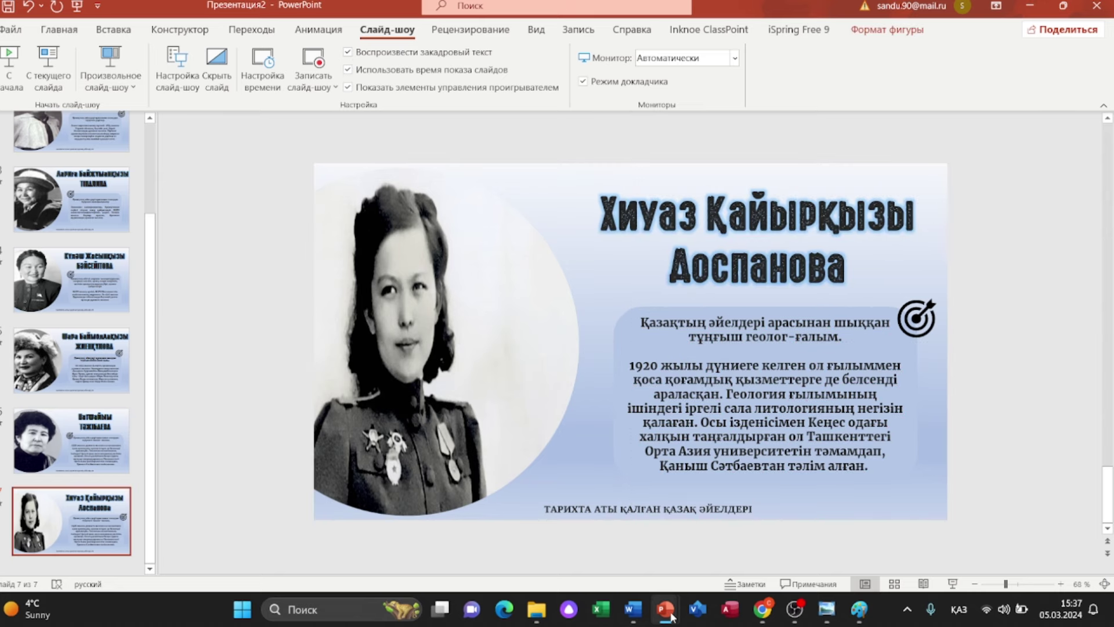
click(824, 540)
Step: Copy the middle arrow's animation with Анимация по образцу onto the portrait deck
key(Tab)
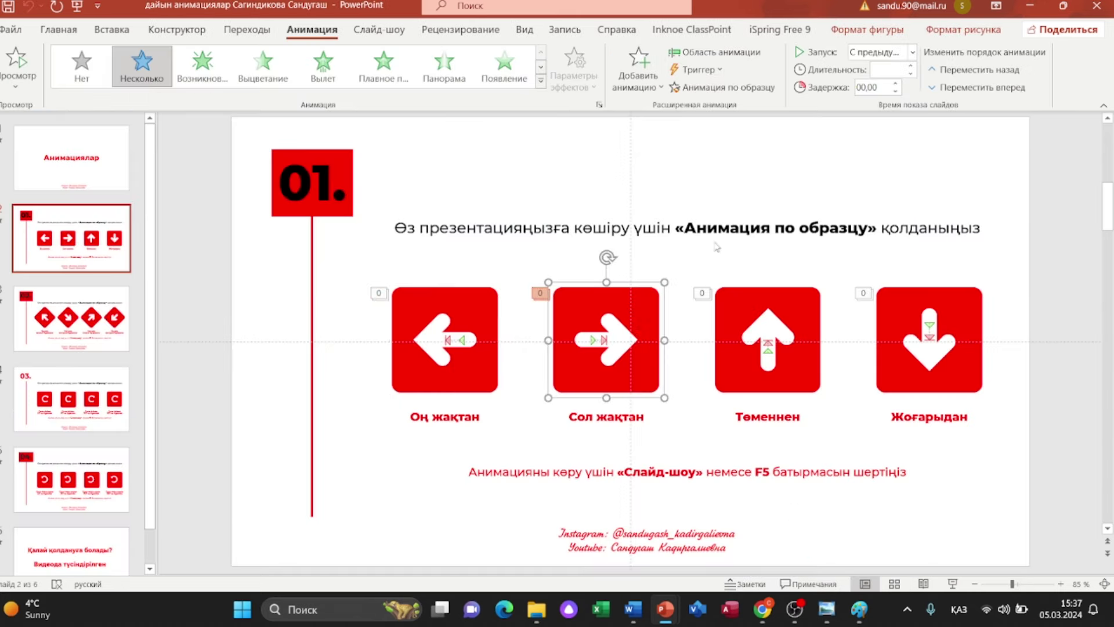
click(722, 89)
mouse_move(665, 610)
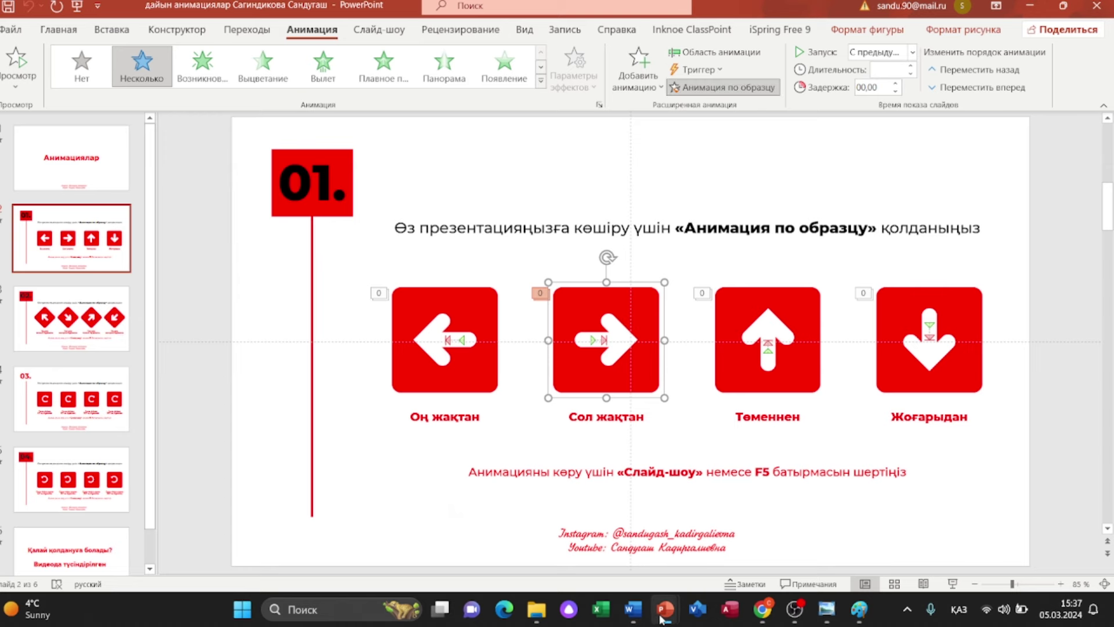
click(665, 534)
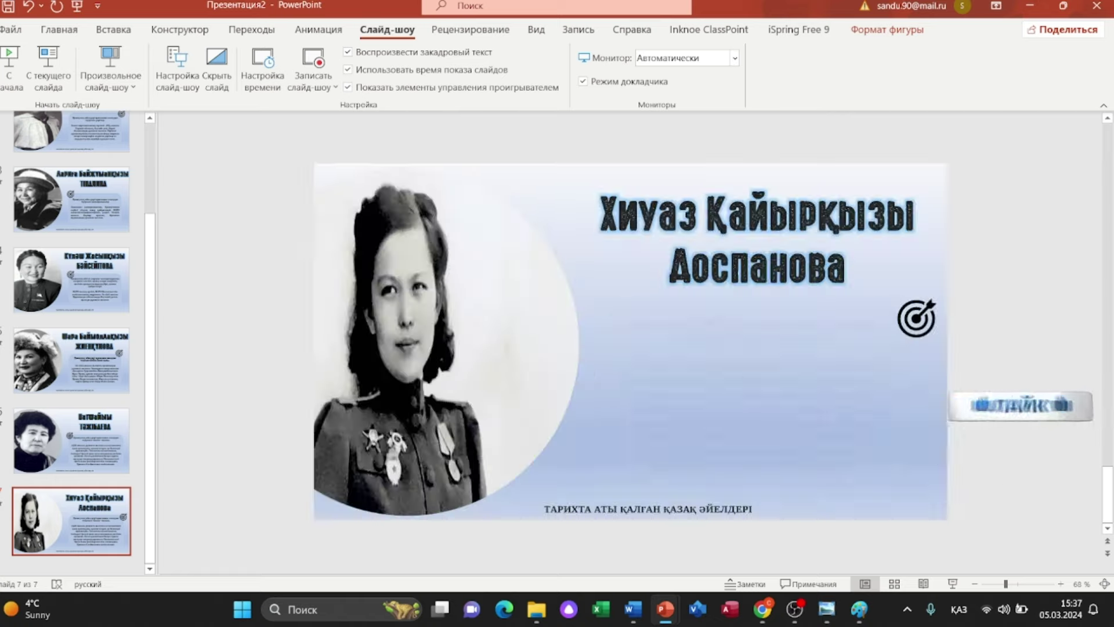
click(795, 534)
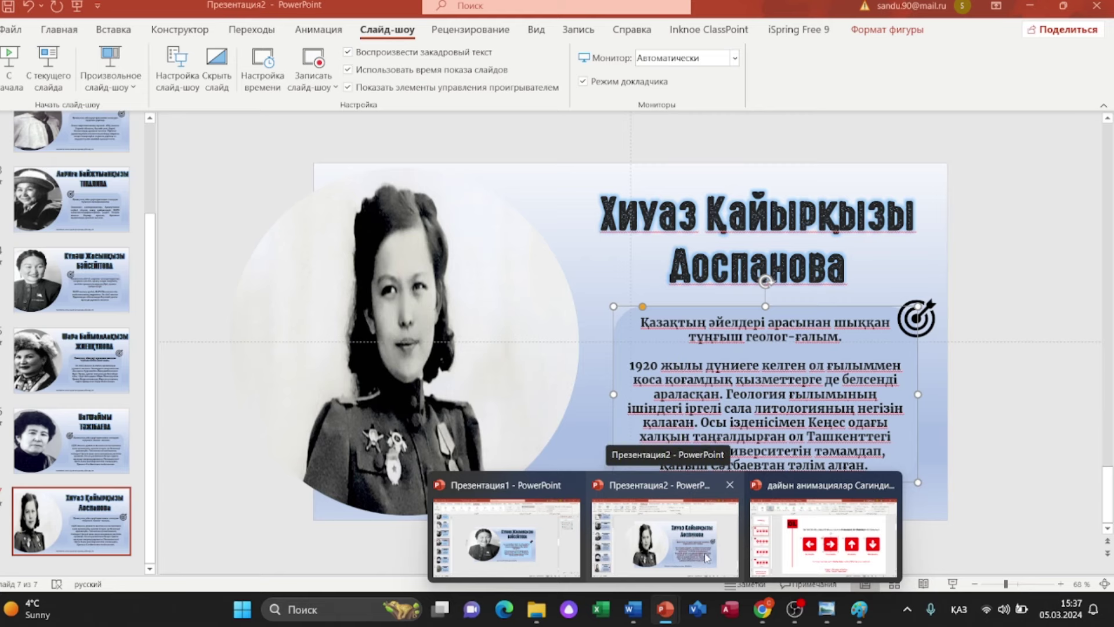
mouse_move(665, 608)
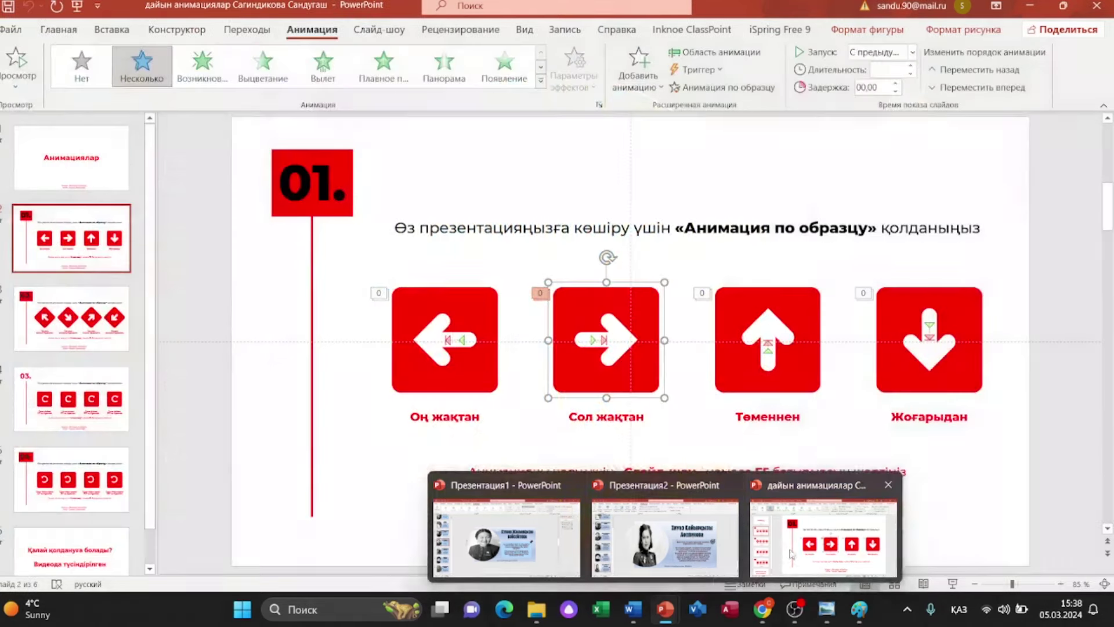
click(779, 548)
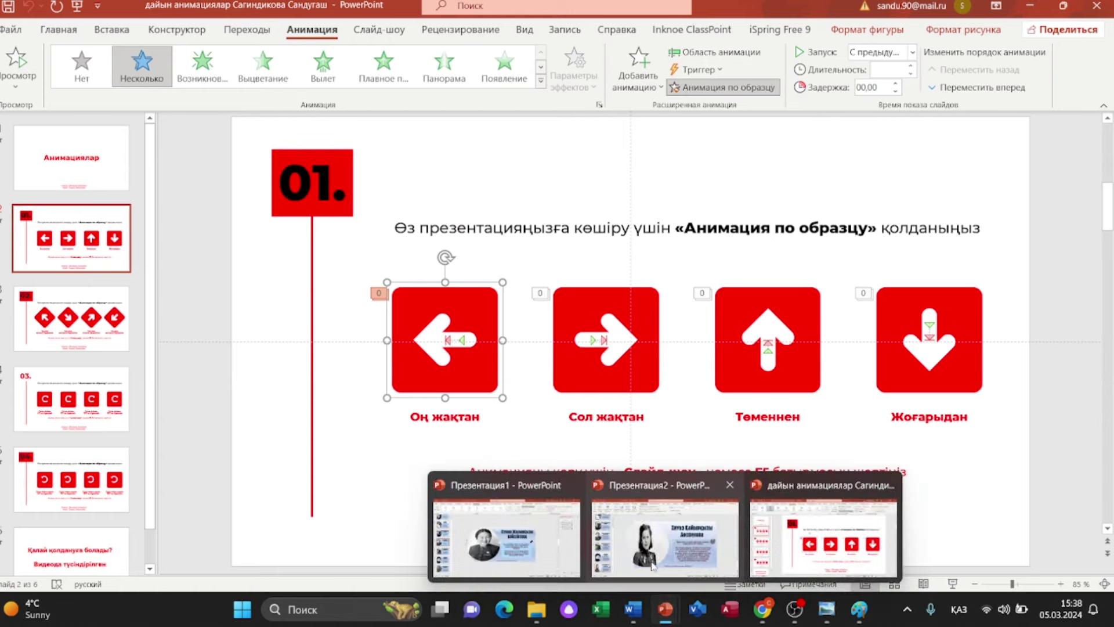
click(665, 543)
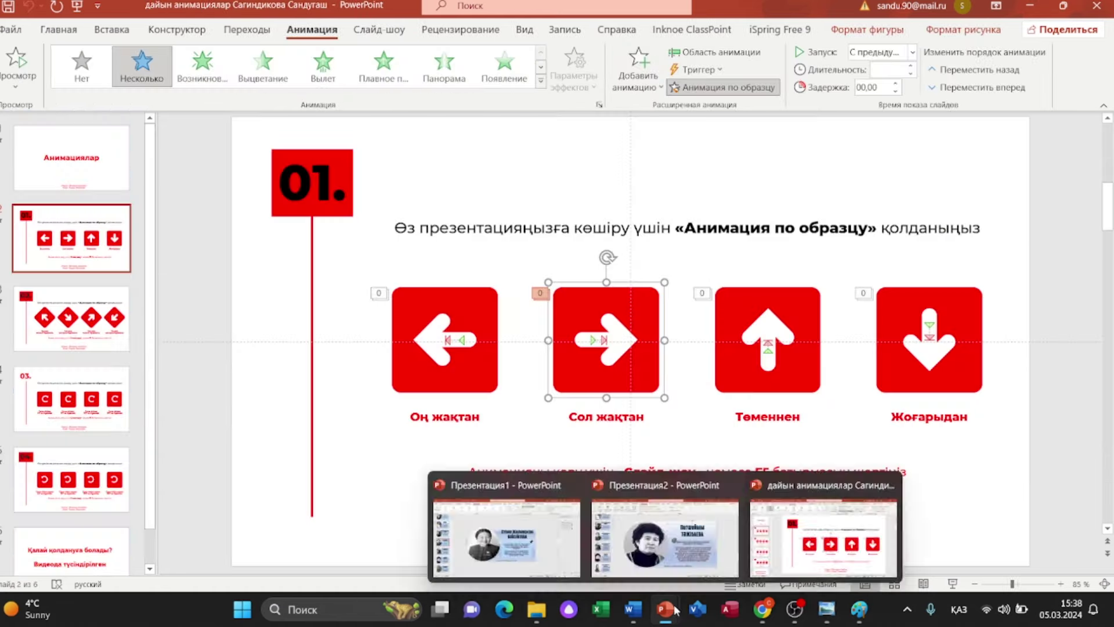
Step: Copy the arrow's animation again onto another portrait slide's text box
mouse_move(665, 610)
click(655, 543)
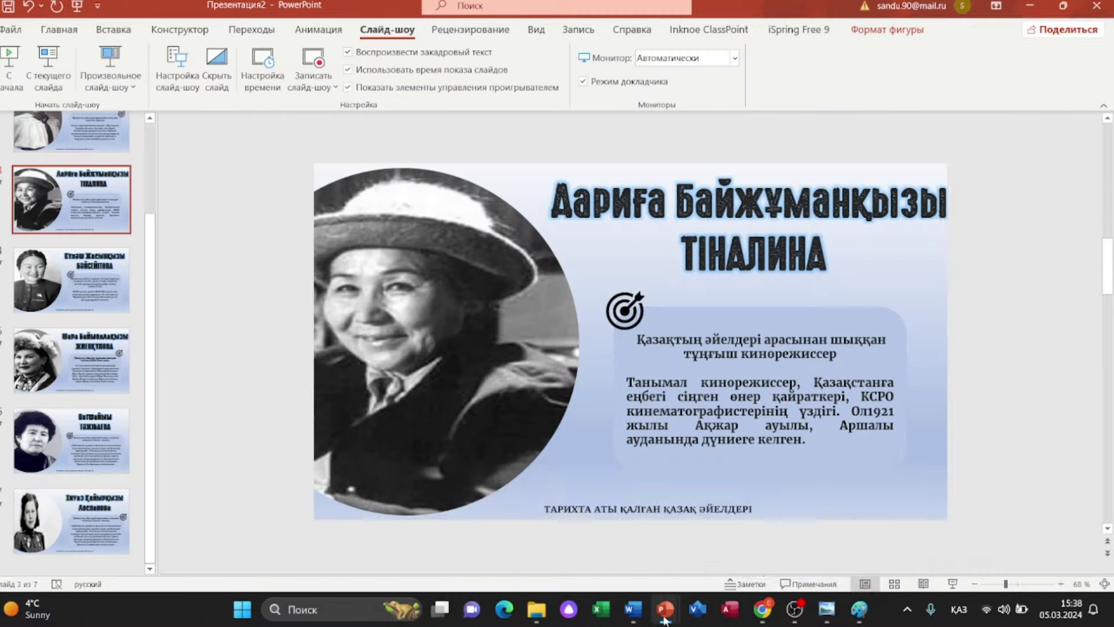
click(746, 87)
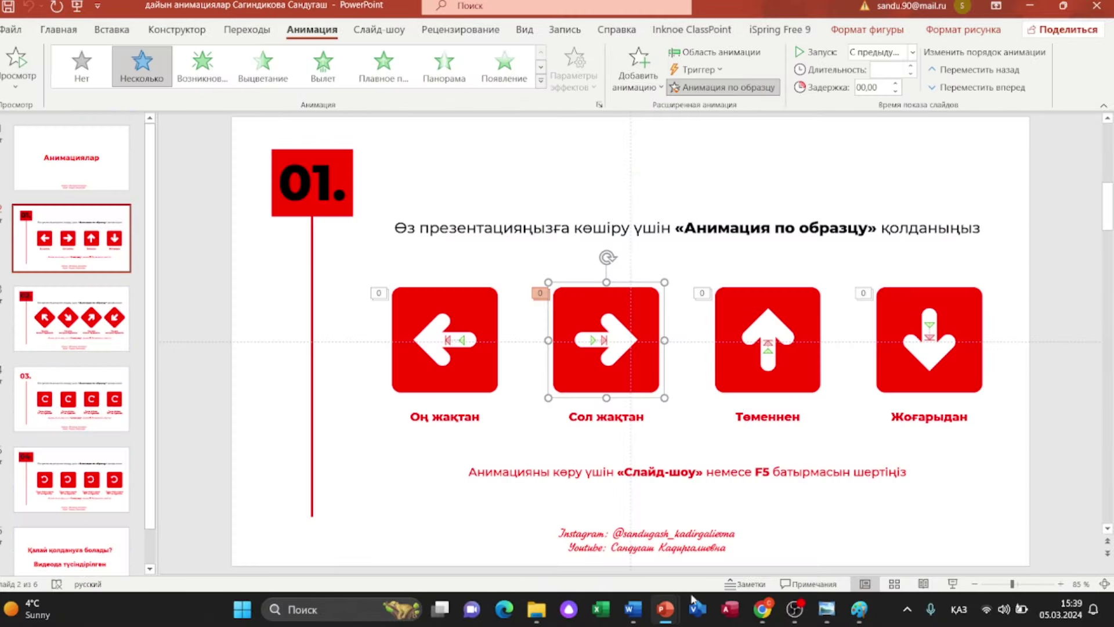
click(651, 537)
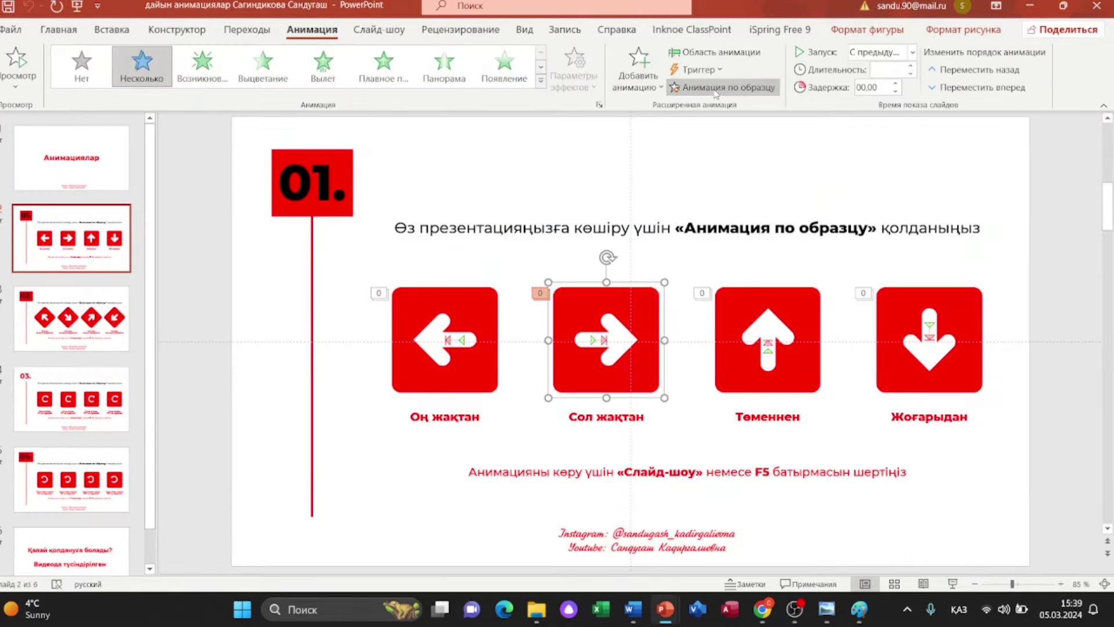
scroll(90, 480, down, 3)
scroll(90, 481, down, 2)
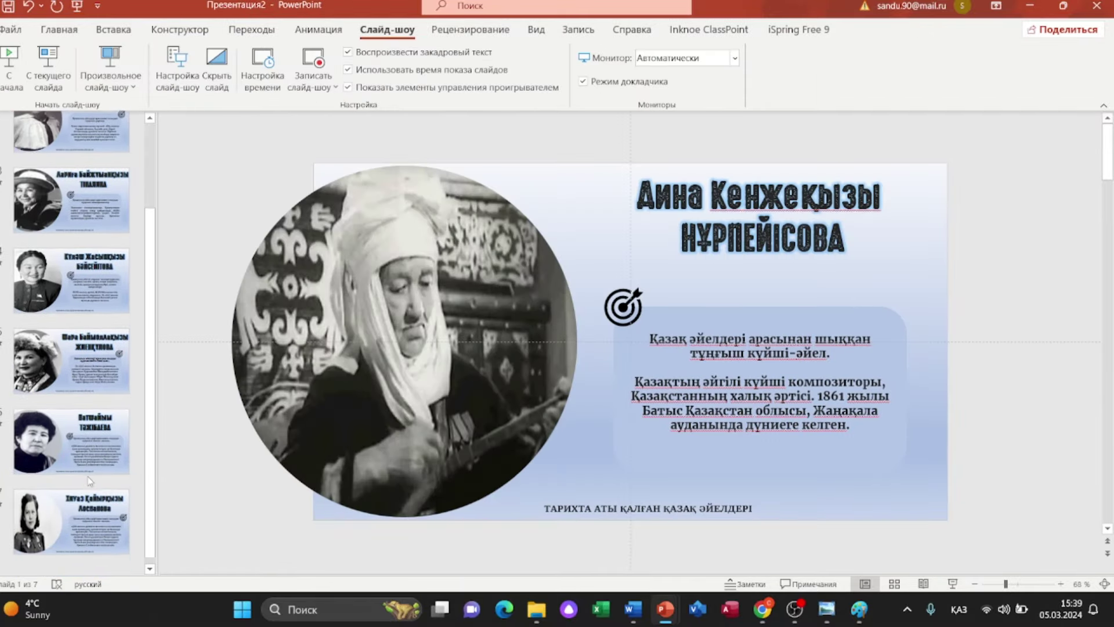
scroll(91, 476, up, 5)
click(252, 29)
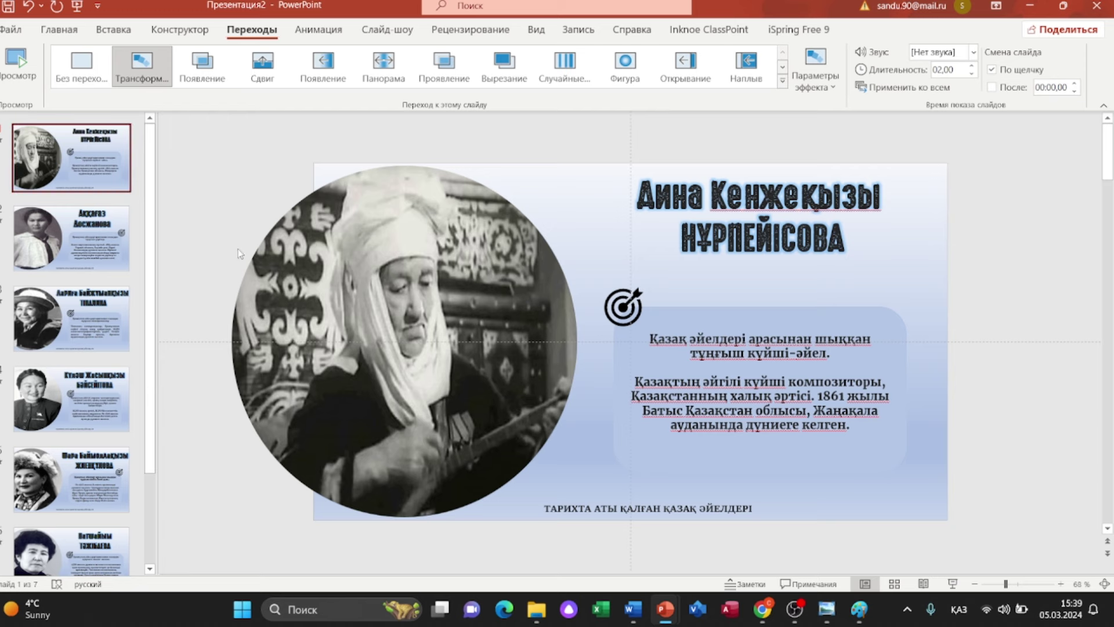
click(111, 308)
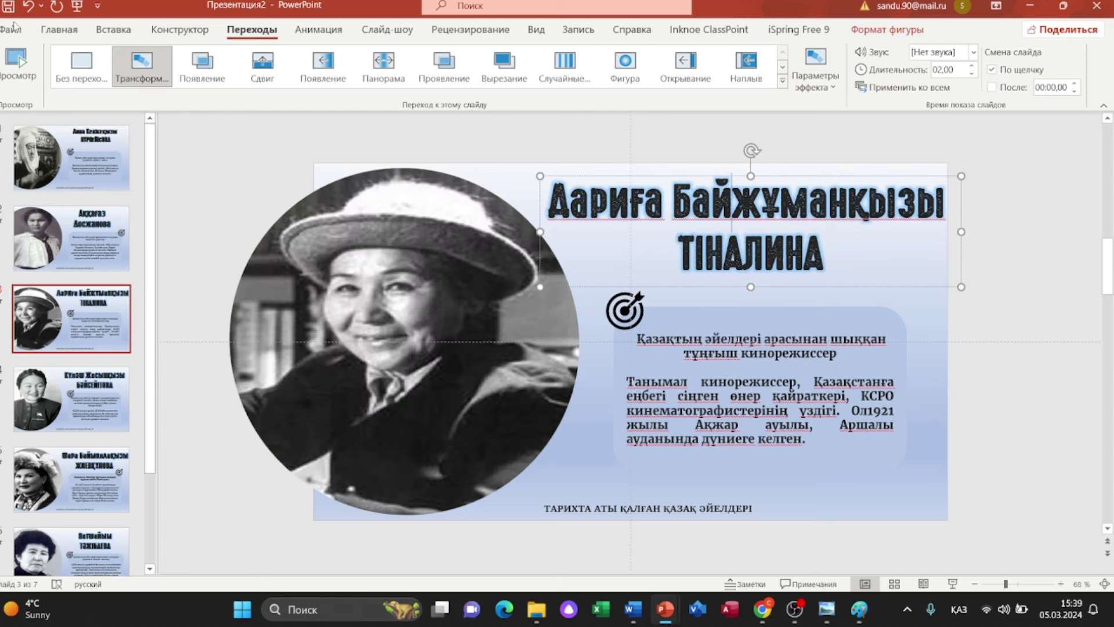
click(59, 29)
scroll(133, 436, down, 3)
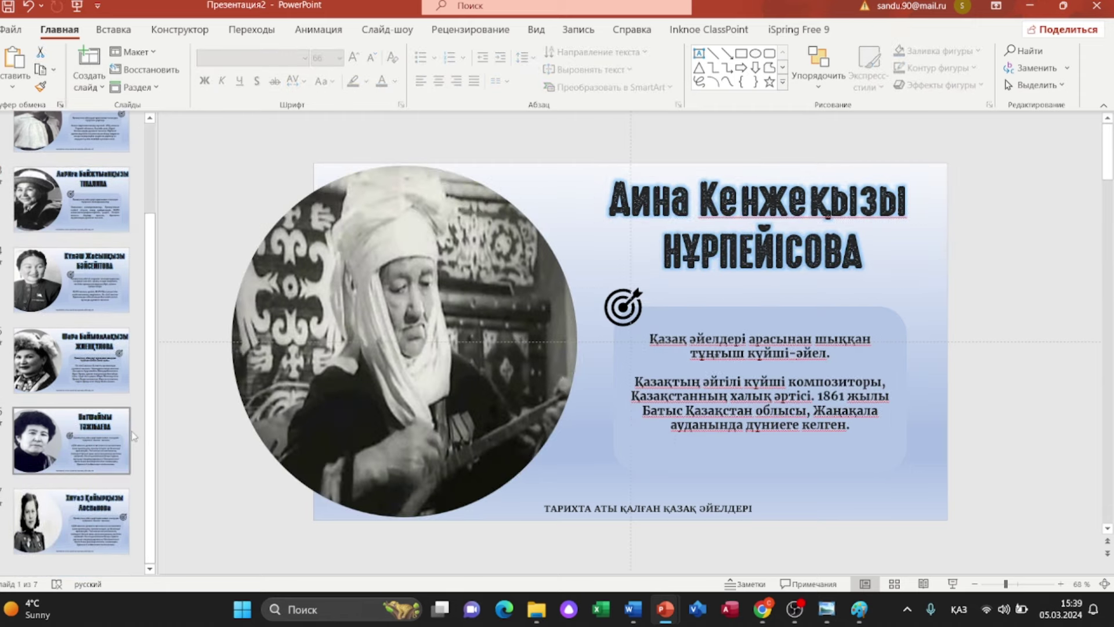
scroll(134, 437, up, 3)
click(388, 31)
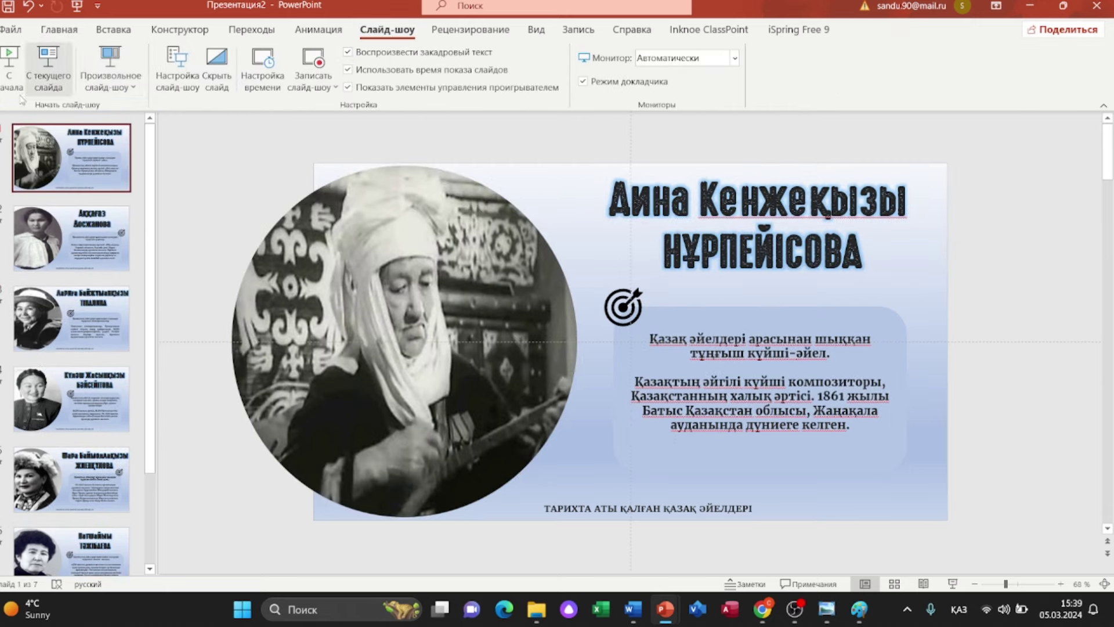
click(9, 61)
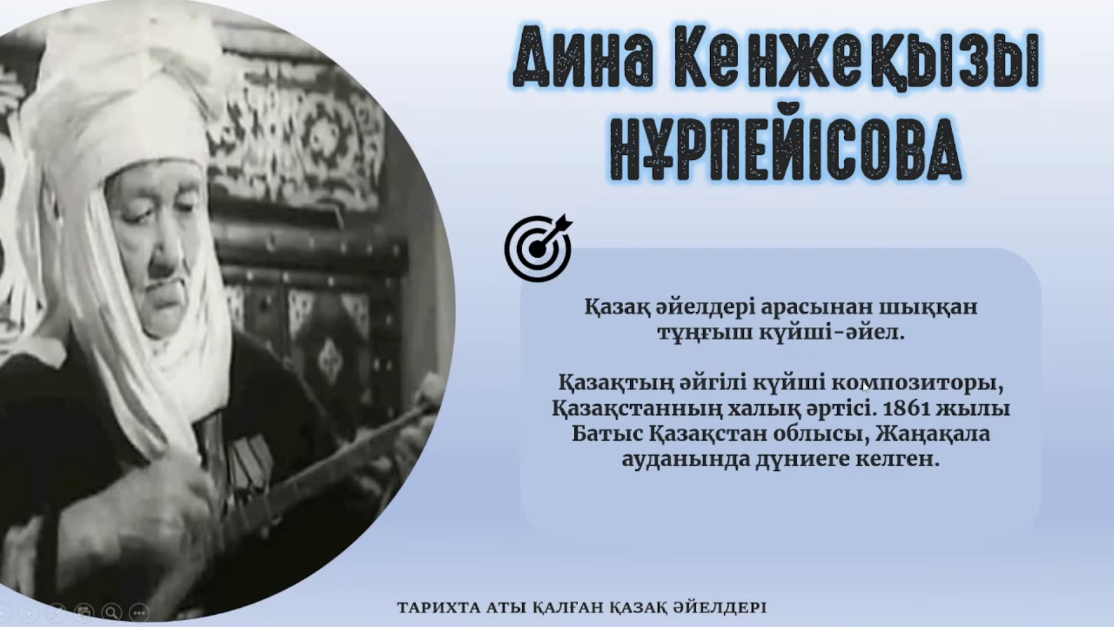
Step: Advance through all seven slides and exit at the end-of-show screen
click(290, 386)
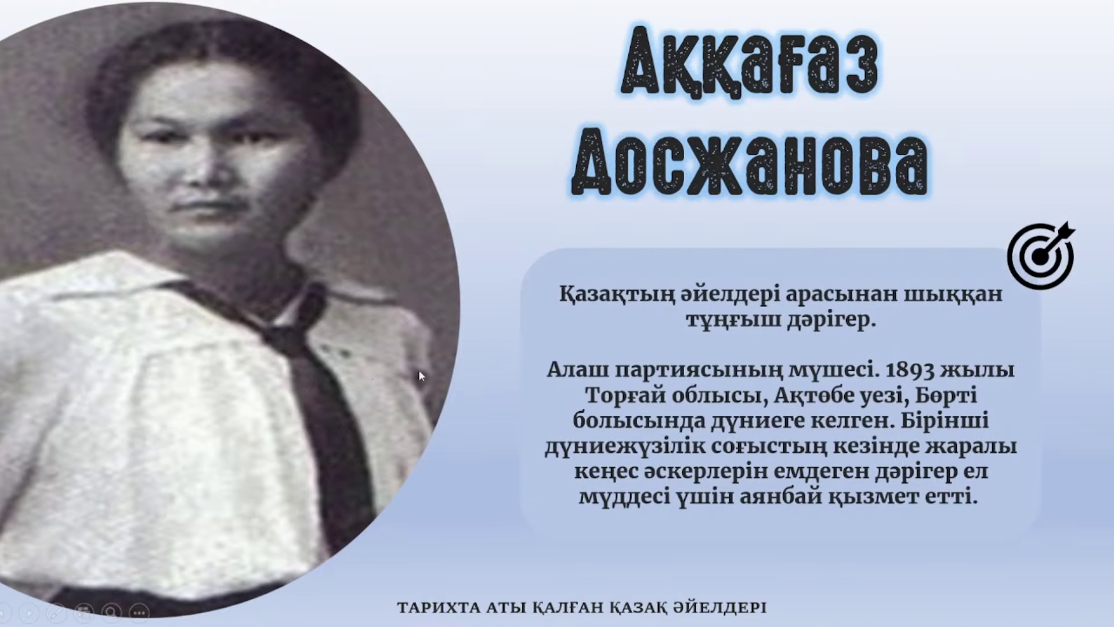
click(501, 376)
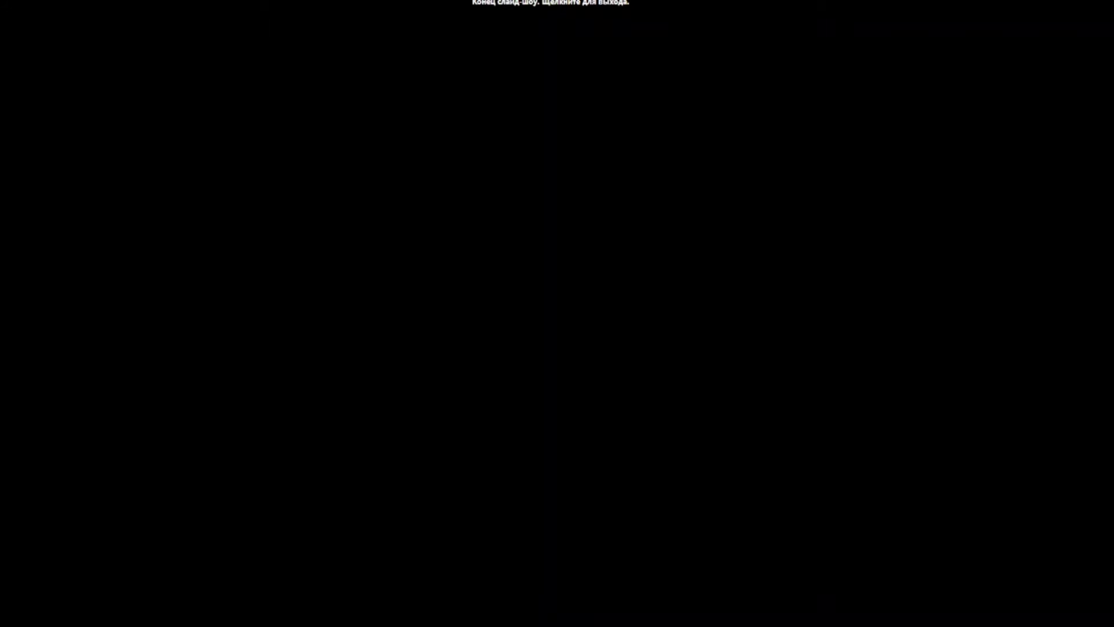
click(141, 318)
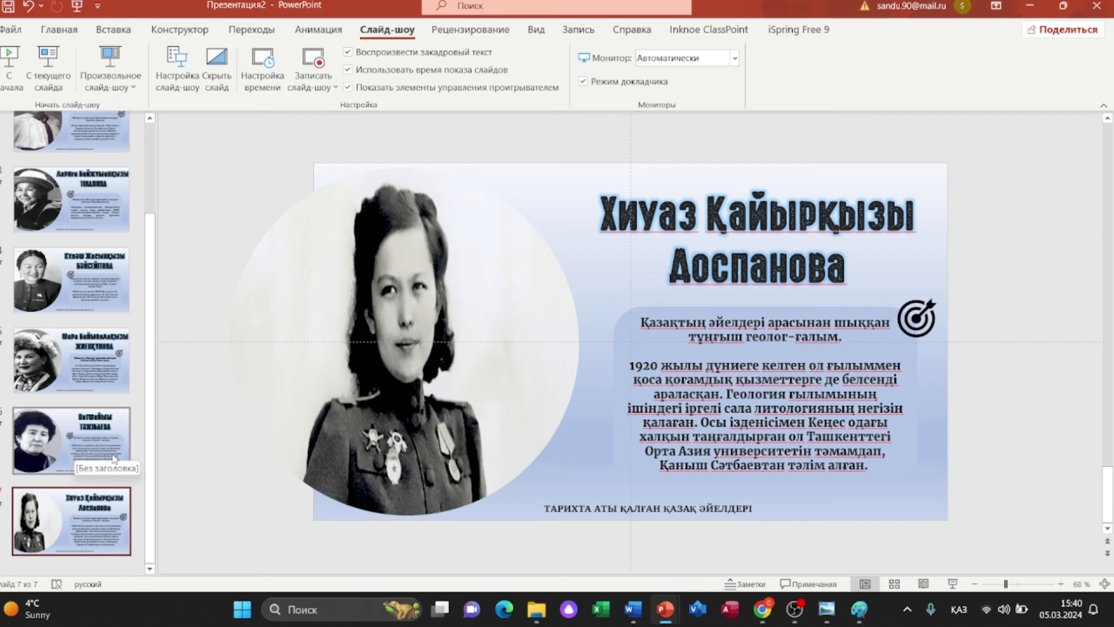
Step: Scroll the slide list to review the finished seven-slide portrait deck
scroll(114, 459, up, 2)
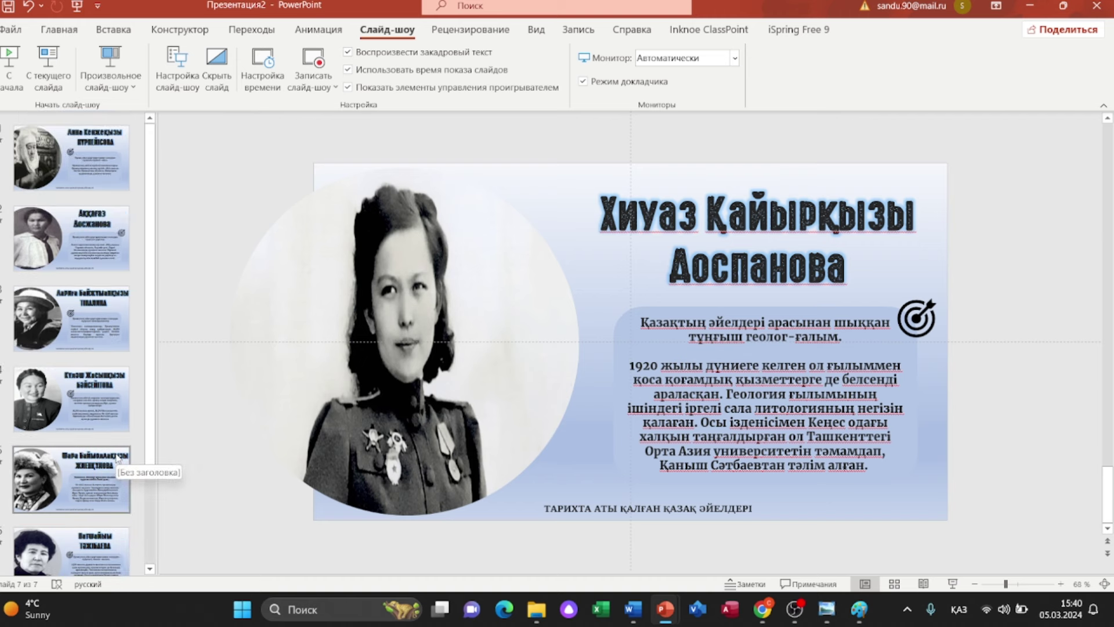
scroll(116, 459, down, 2)
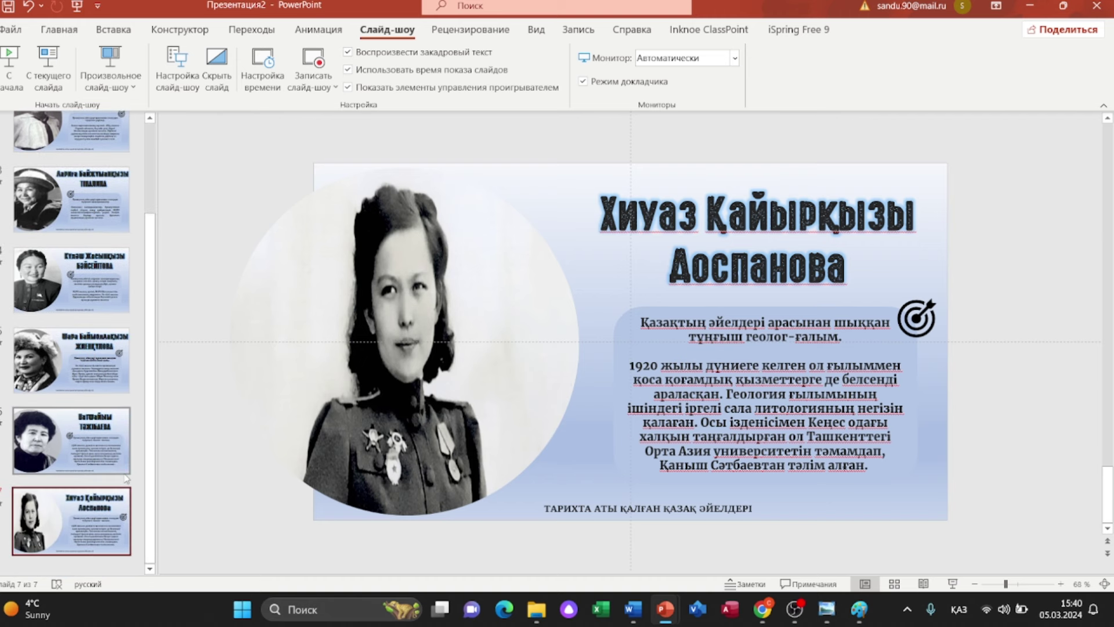